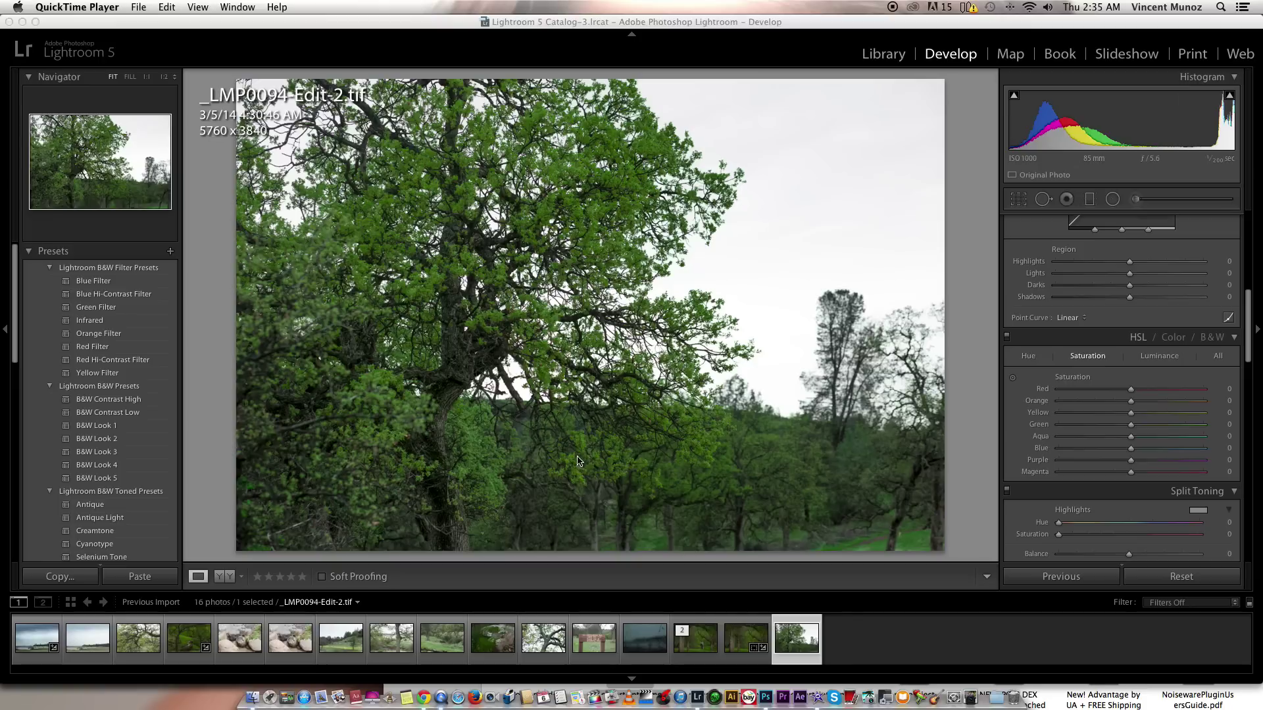
# Open an edited copy of the tree photo, with its Lightroom adjustments, in Photoshop CC
pyautogui.click(596, 259)
pyautogui.rightClick(596, 258)
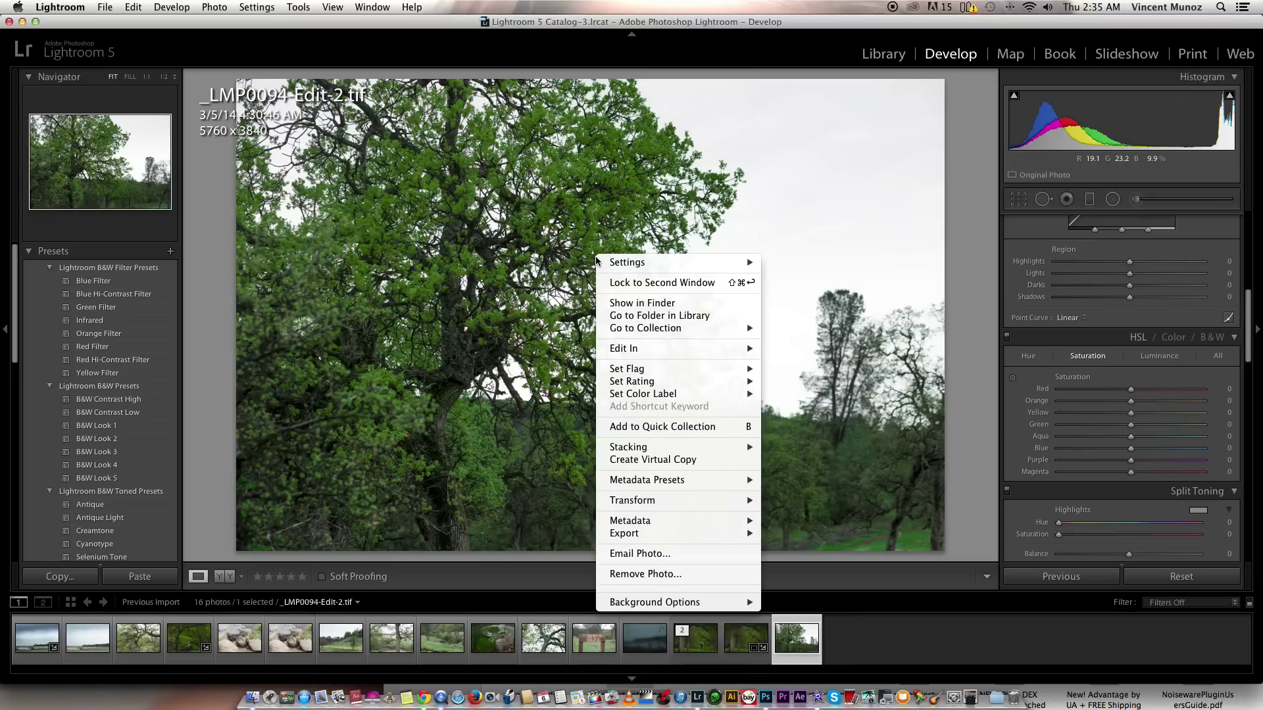
pyautogui.moveTo(637, 357)
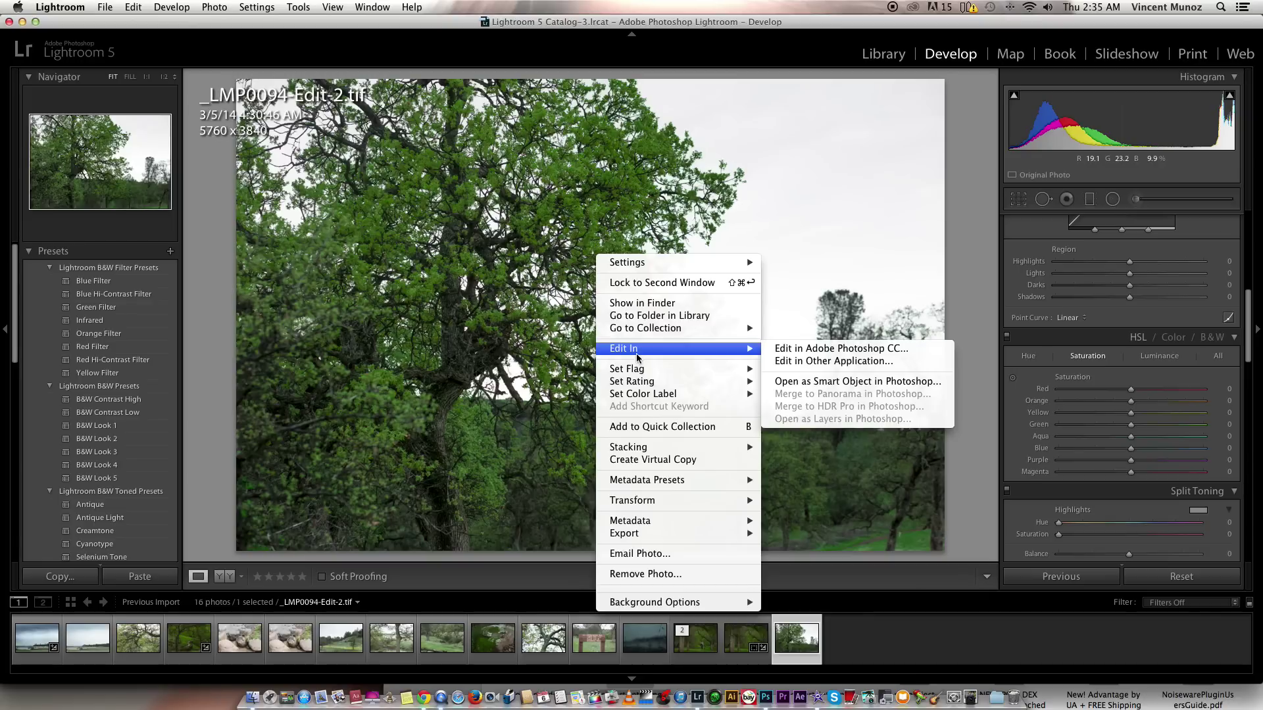
pyautogui.click(808, 349)
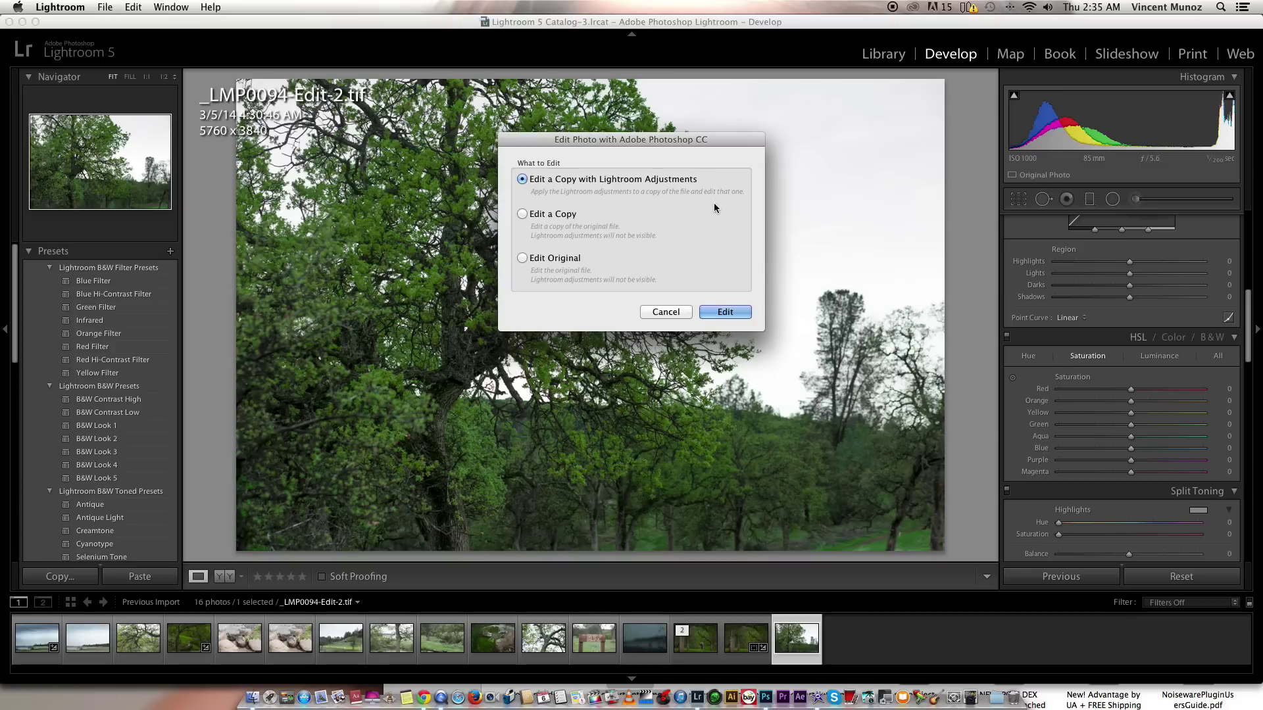
pyautogui.click(726, 313)
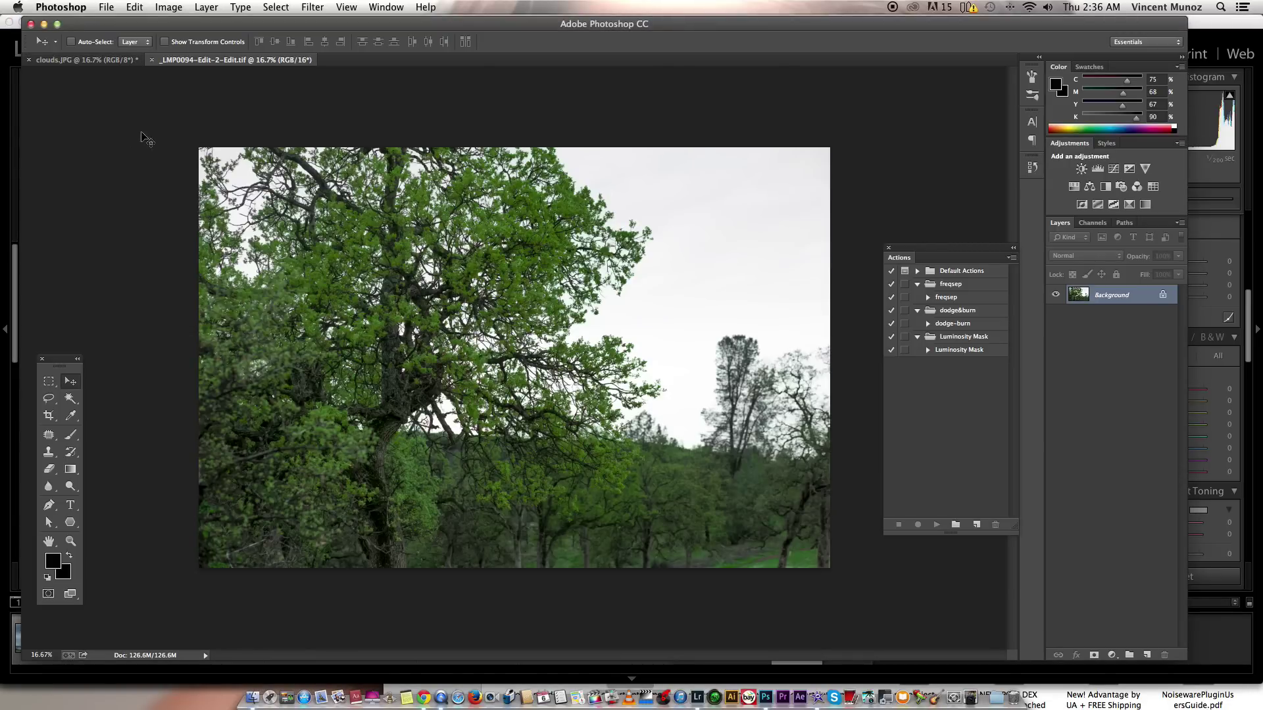
# Copy the whole clouds.JPG image and paste it into the tree photo as Layer 1
pyautogui.click(75, 61)
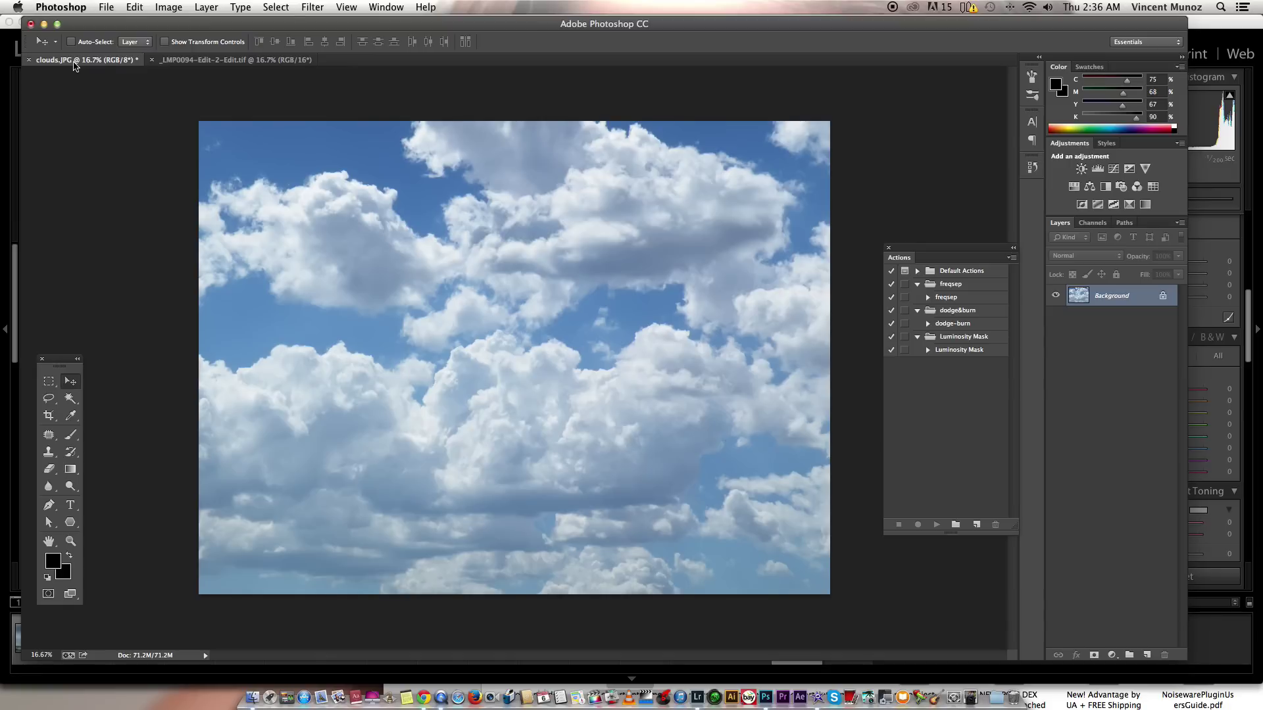
pyautogui.press('super+a')
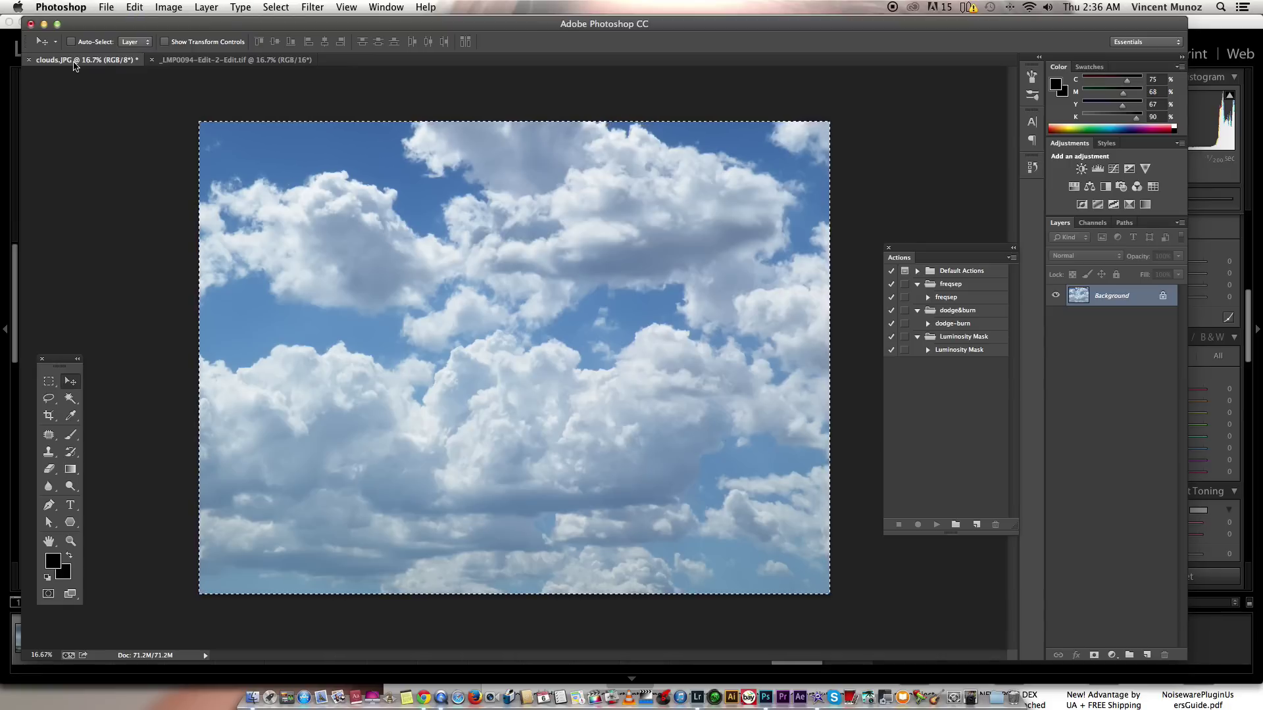
pyautogui.click(199, 61)
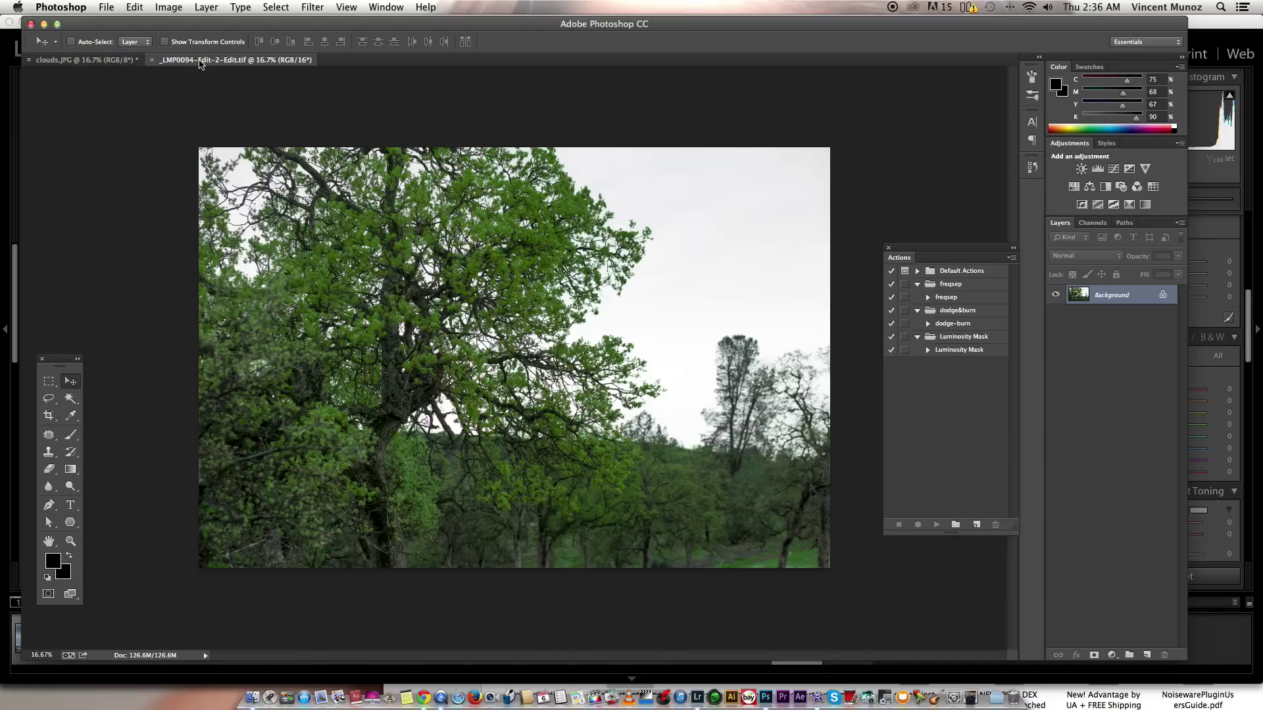
pyautogui.press('super+v')
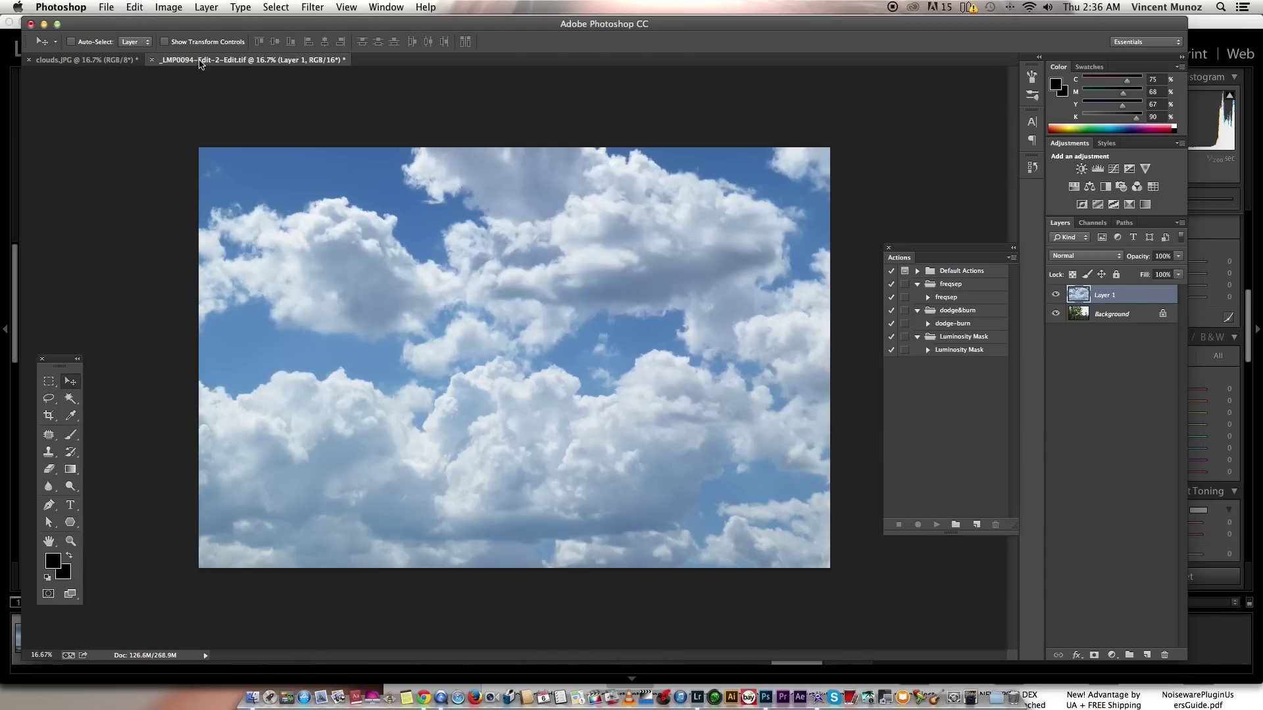
# Give Layer 1 a black layer mask and select the tree Background layer
pyautogui.keyDown('alt'); pyautogui.click(1095, 656); pyautogui.keyUp('alt')
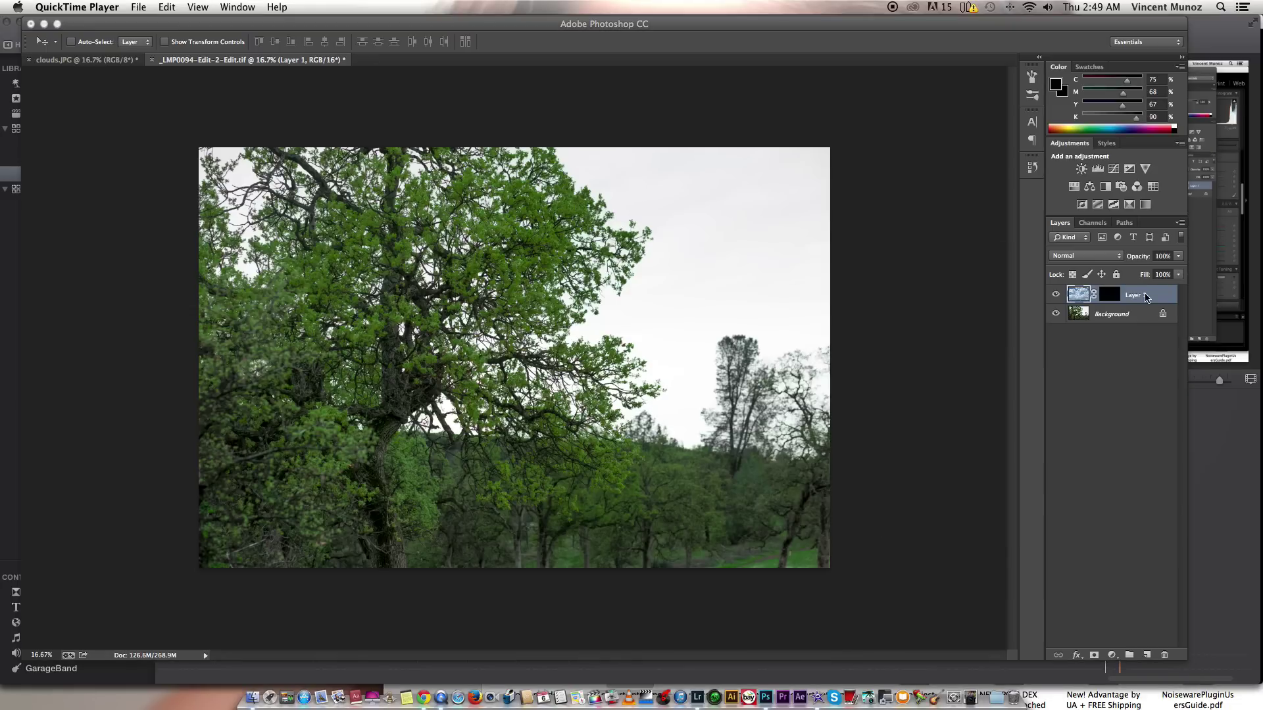
pyautogui.click(1127, 319)
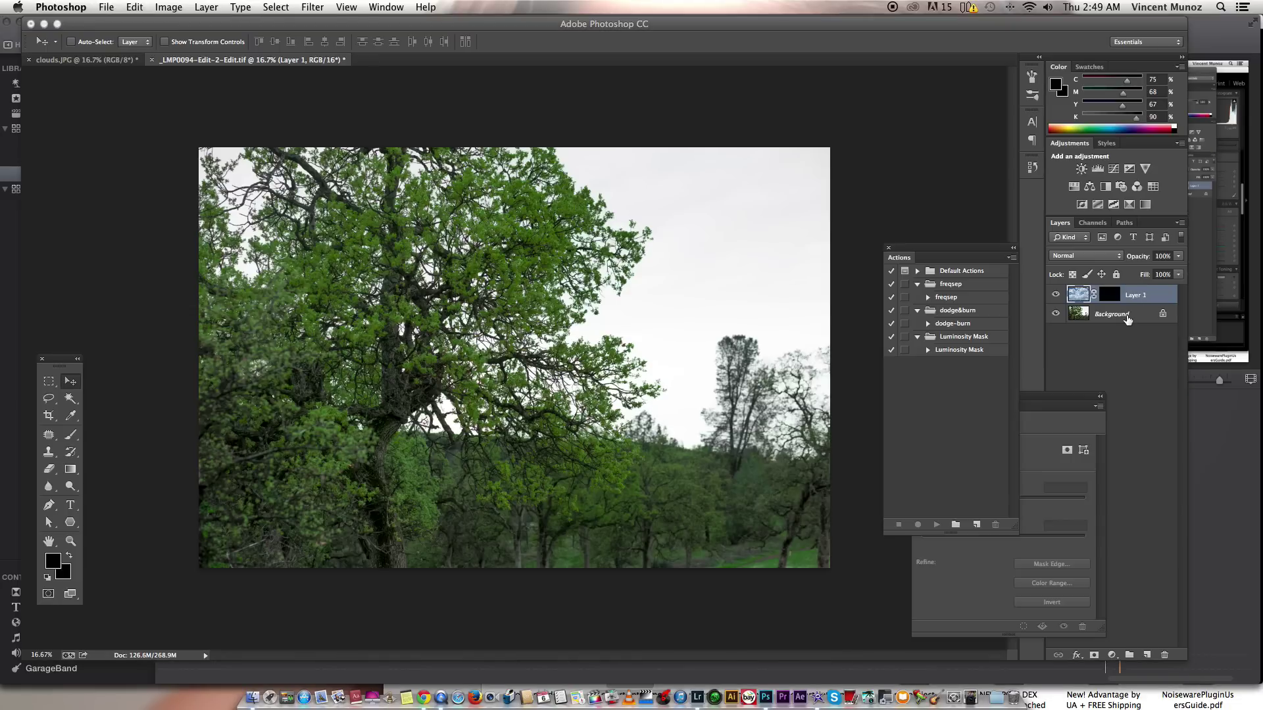
pyautogui.click(1127, 319)
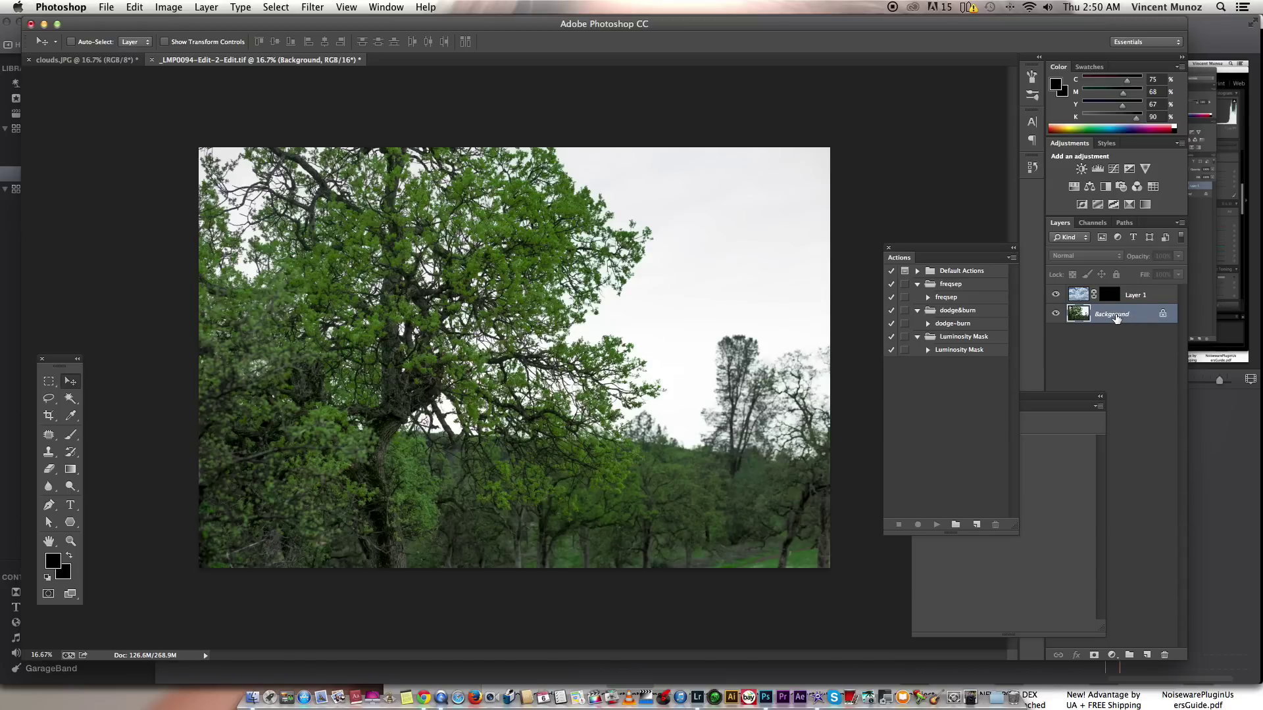
# Load the tree photo's brightness from the RGB channel as a bright-areas selection
pyautogui.click(1090, 224)
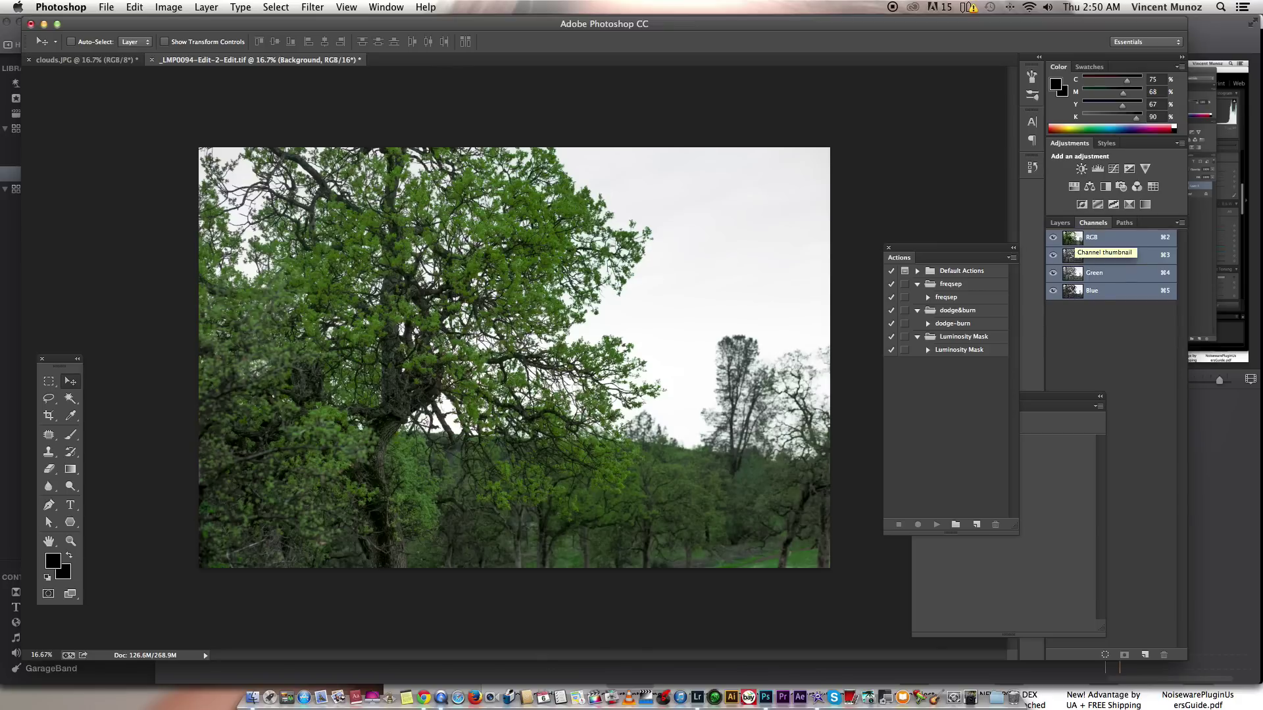
pyautogui.keyDown('super'); pyautogui.click(1077, 242); pyautogui.keyUp('super')
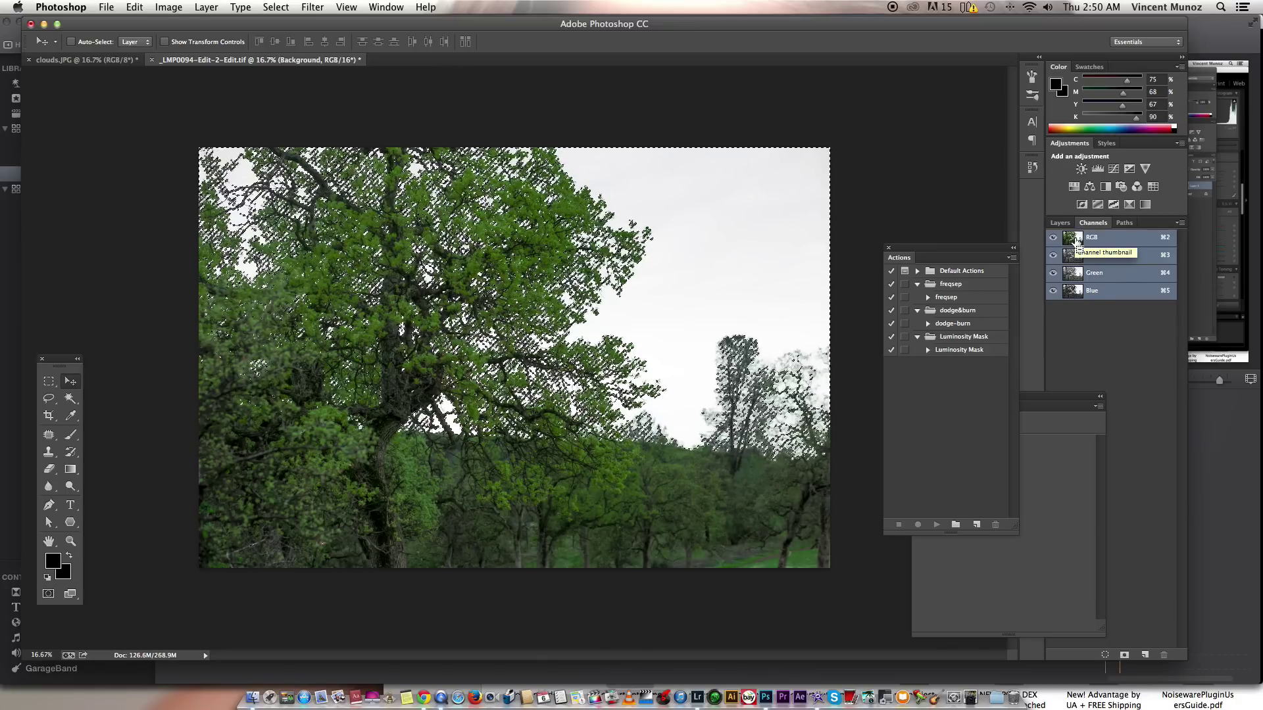
pyautogui.press('super+d')
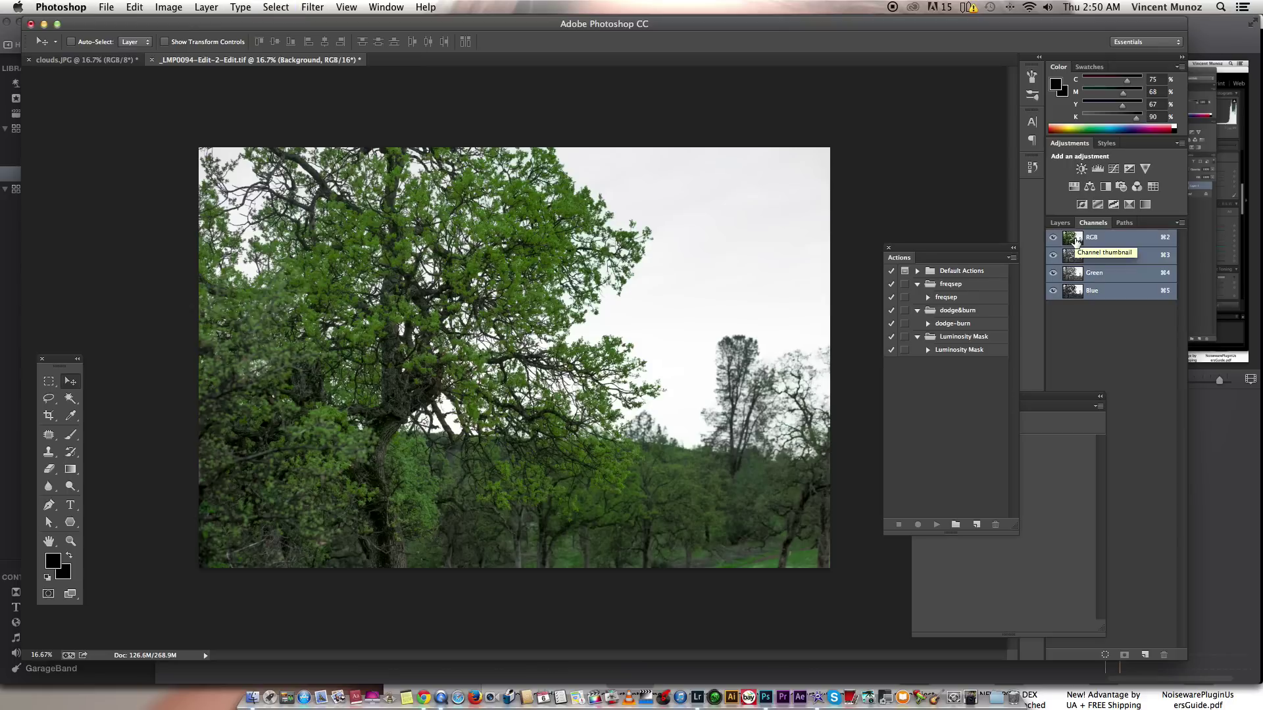
pyautogui.click(1060, 222)
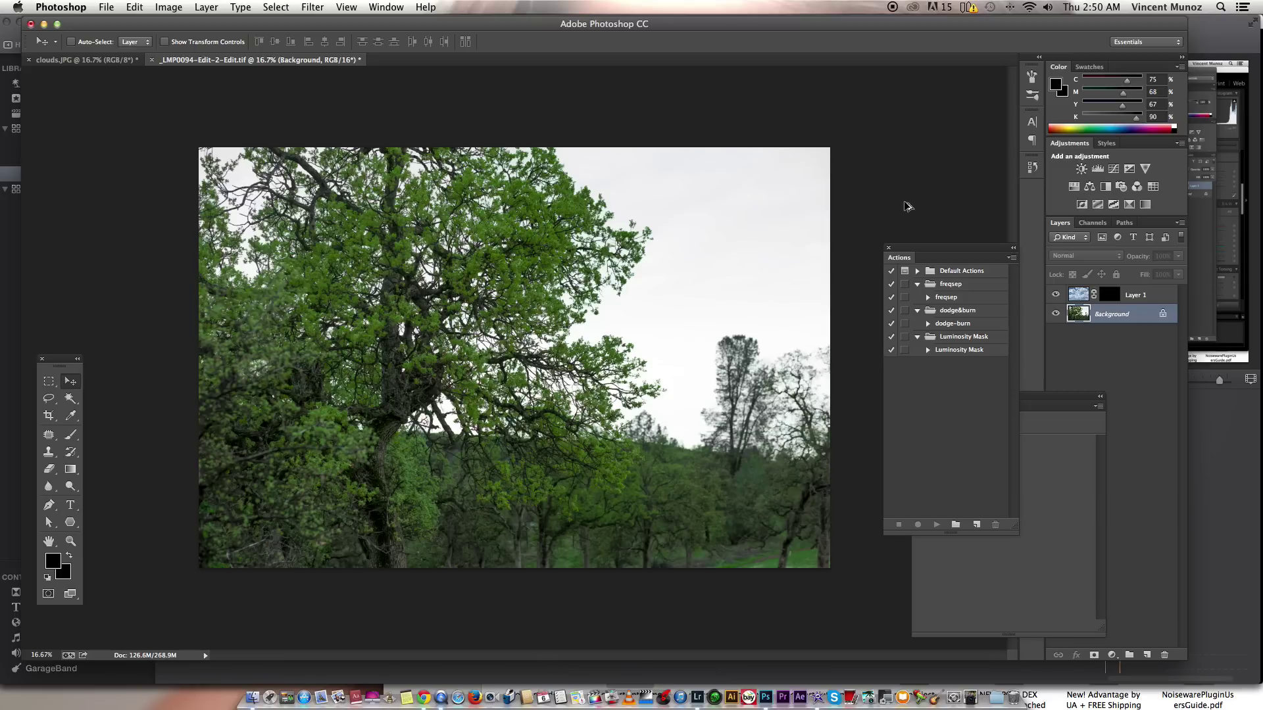
pyautogui.press('super+alt+2')
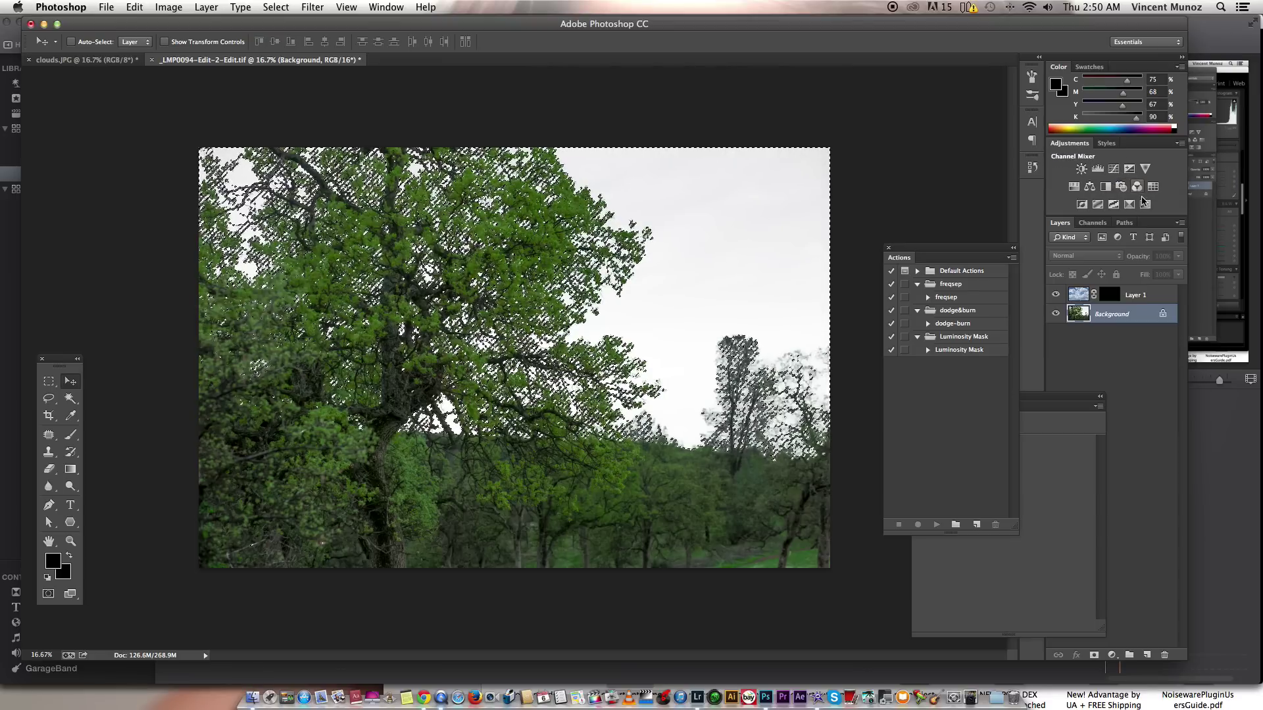
pyautogui.click(207, 6)
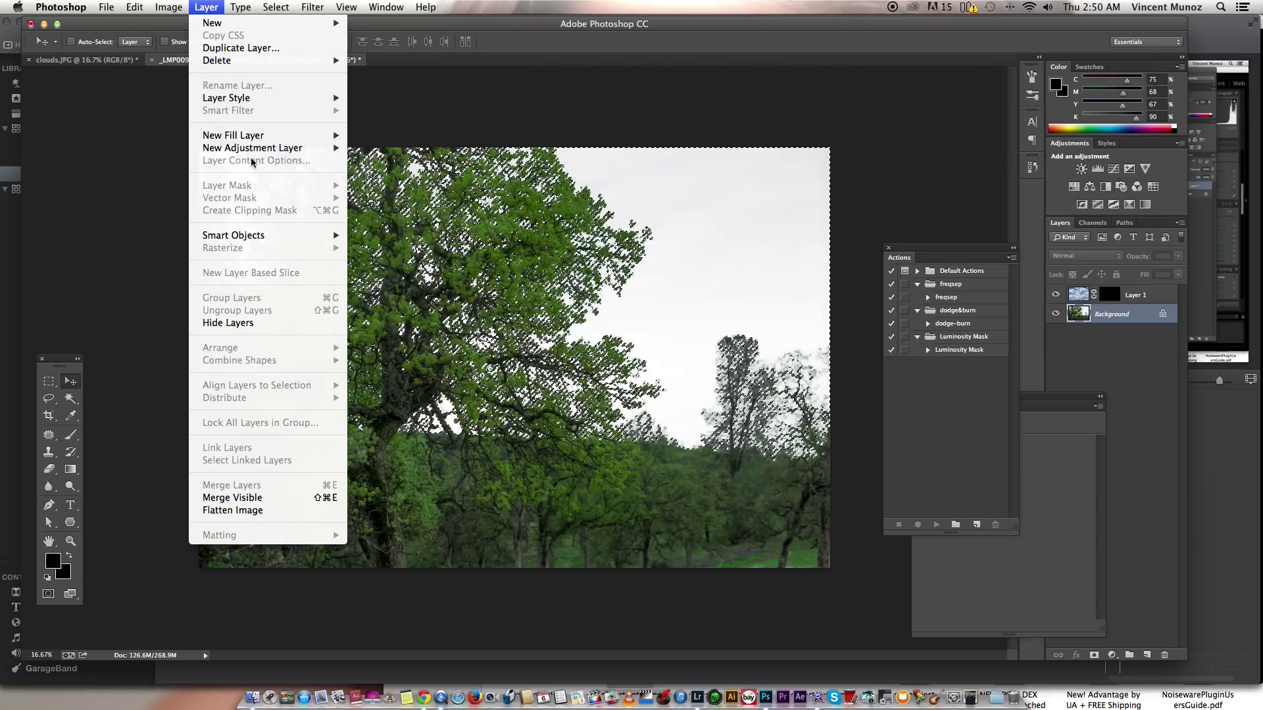
# Add a Curves 1 adjustment layer masked by the brightness selection and view its mask
pyautogui.moveTo(254, 152)
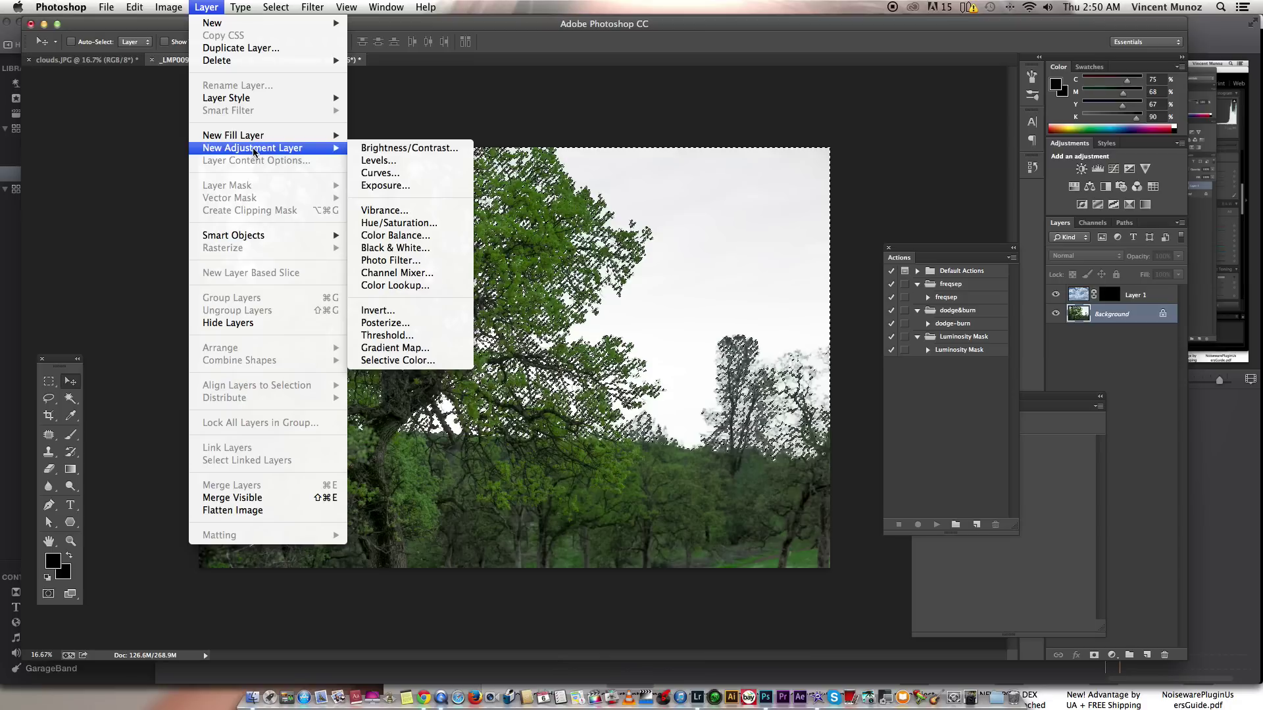
pyautogui.click(373, 173)
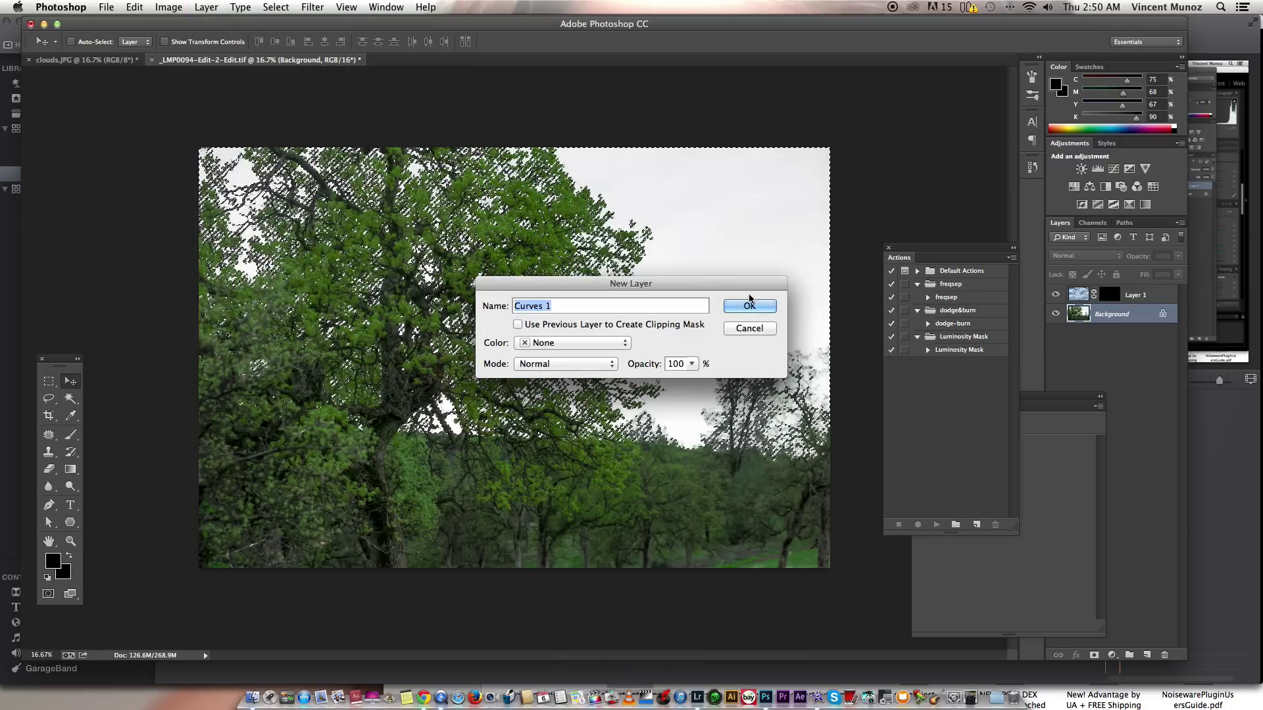
pyautogui.click(749, 306)
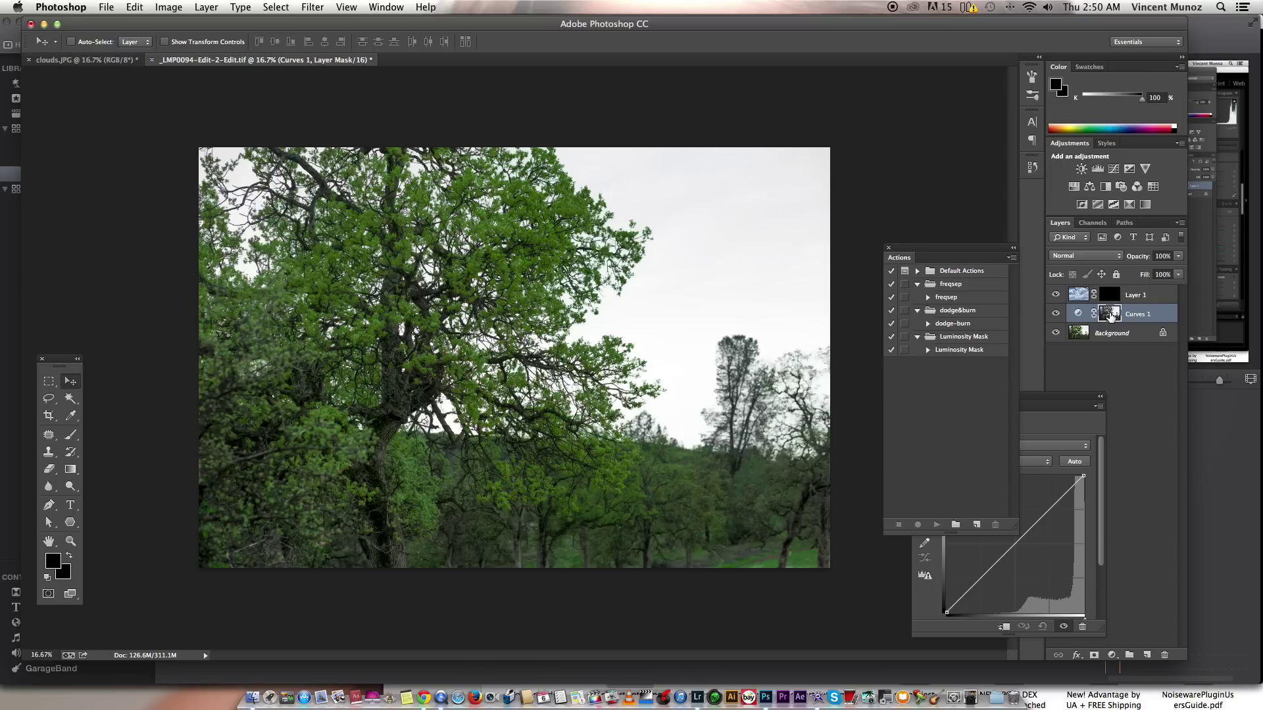
pyautogui.keyDown('alt'); pyautogui.click(1110, 314); pyautogui.keyUp('alt')
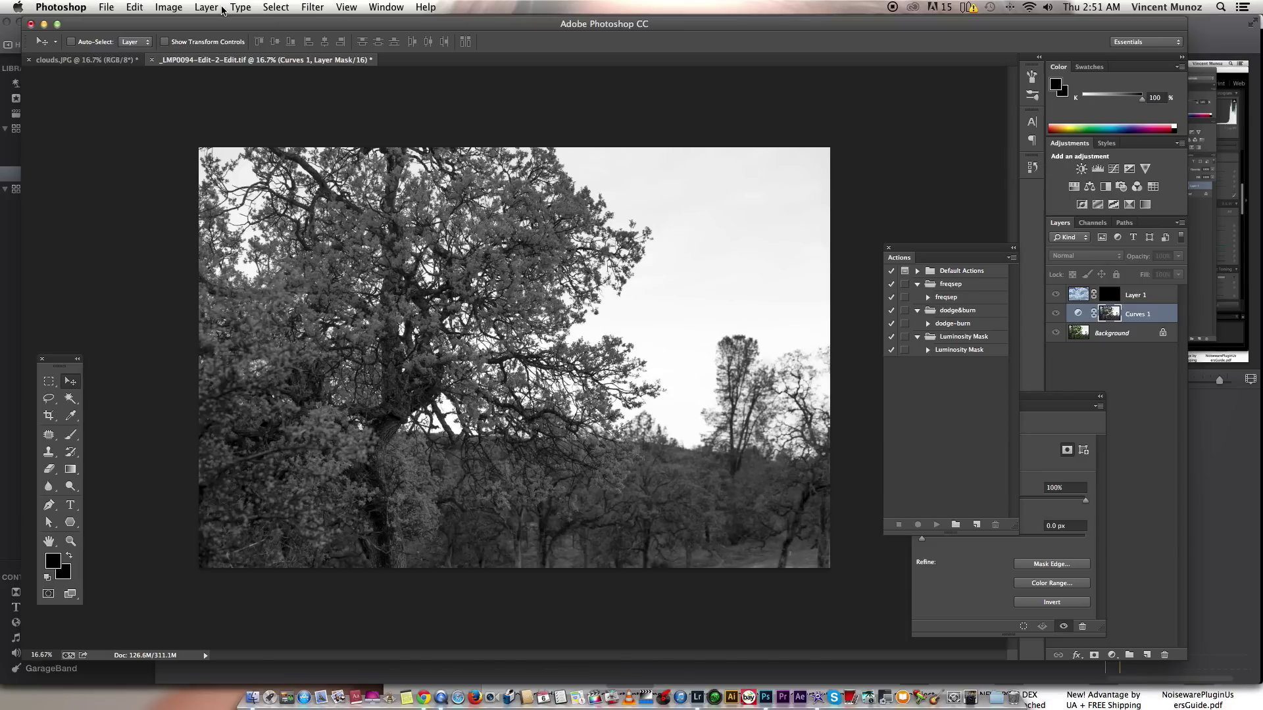
pyautogui.click(174, 8)
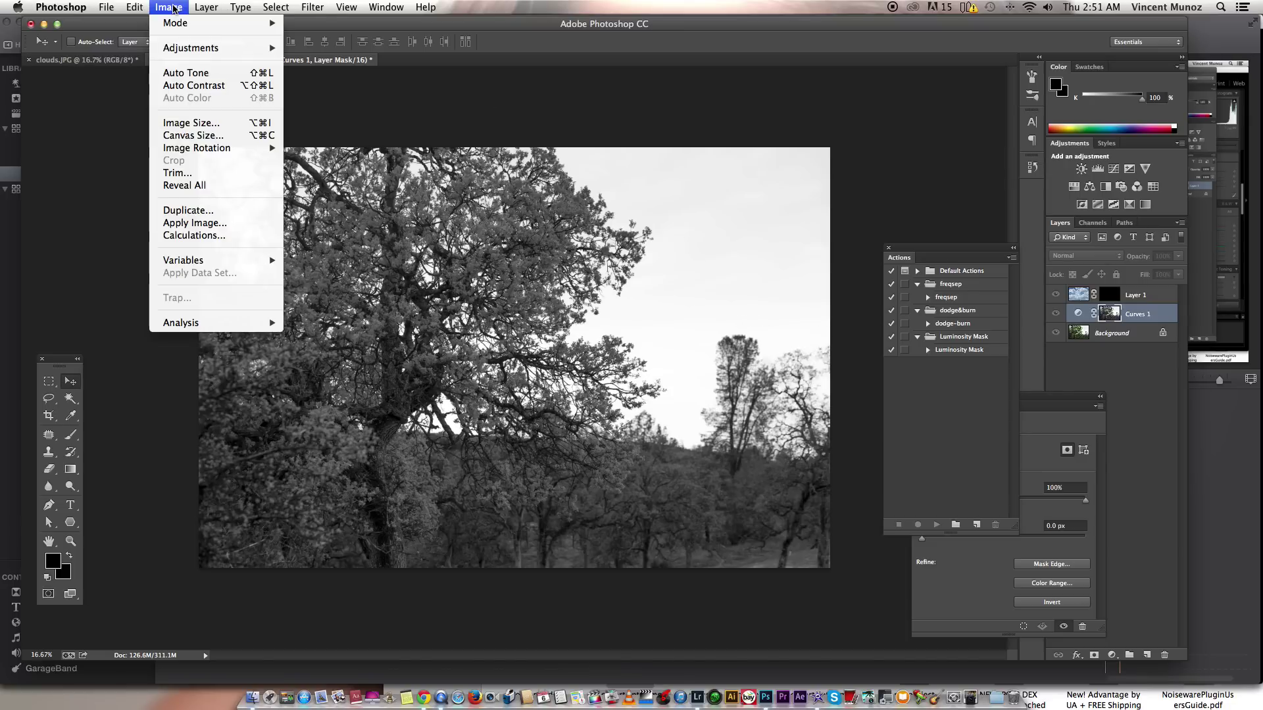
# Set the Curves 1 mask's Levels black input to 101 so the trees turn solid black
pyautogui.moveTo(204, 52)
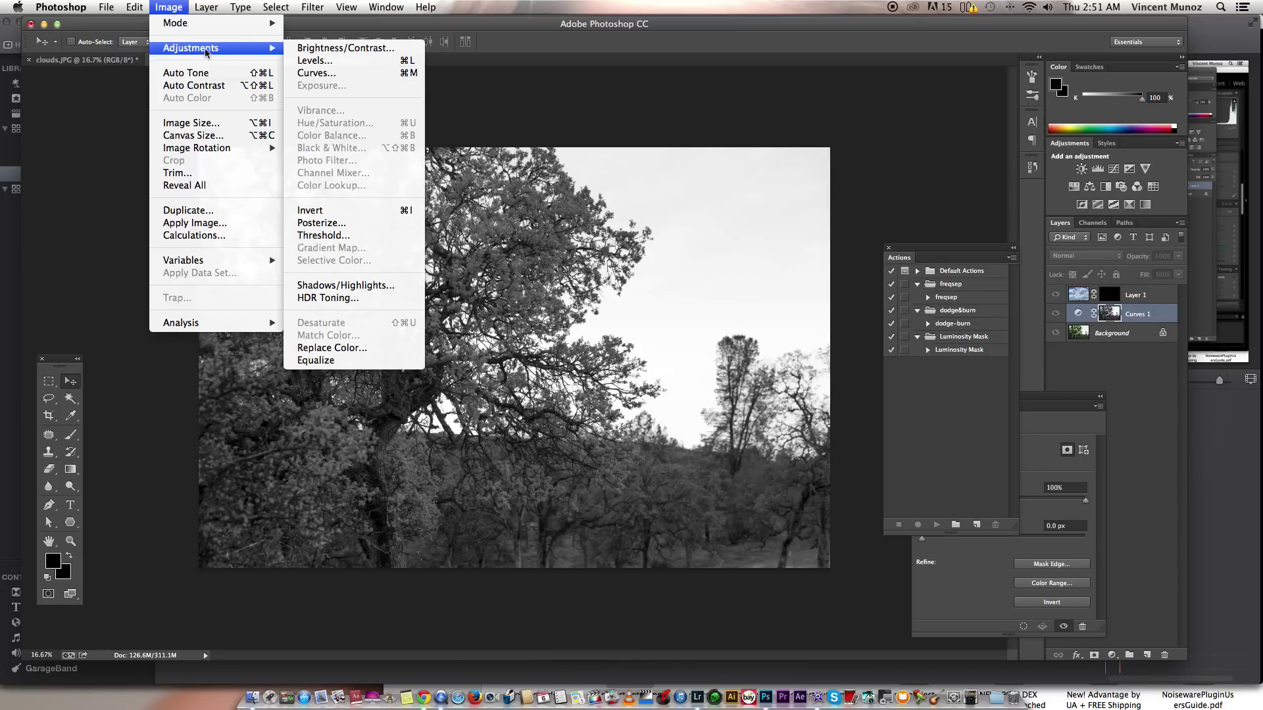
pyautogui.click(329, 61)
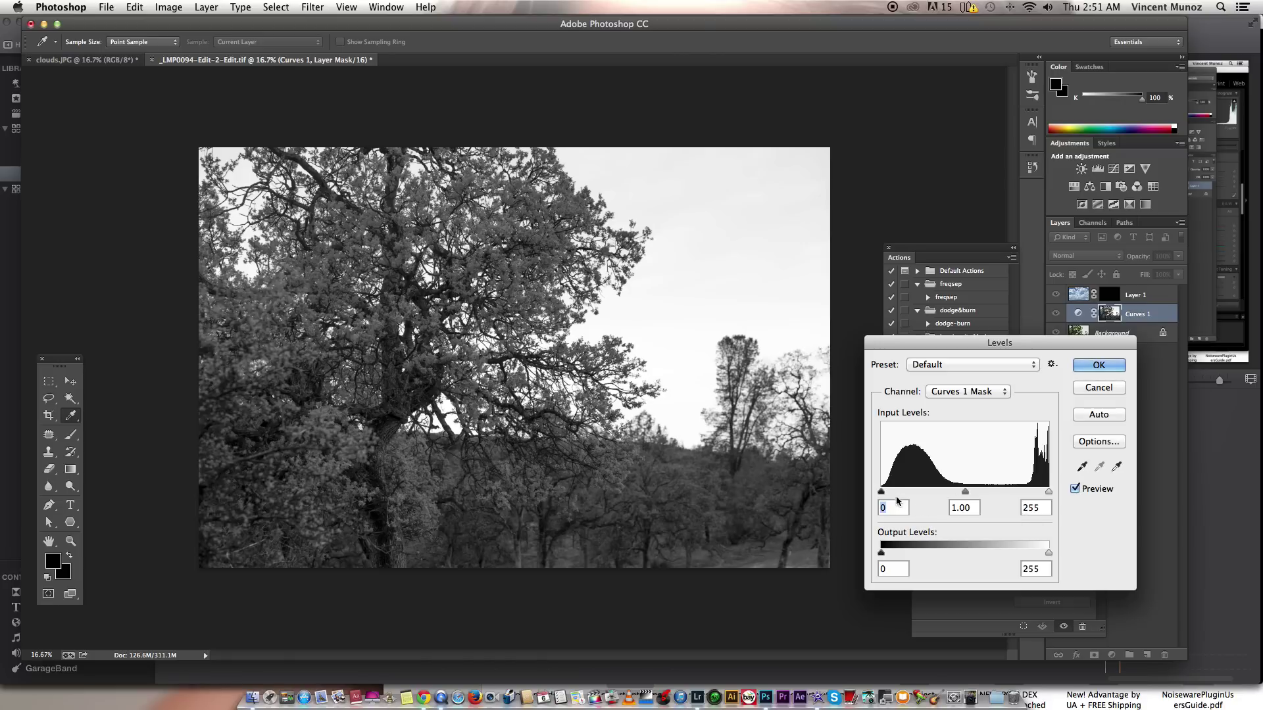
pyautogui.moveTo(881, 492); pyautogui.dragTo(948, 505)
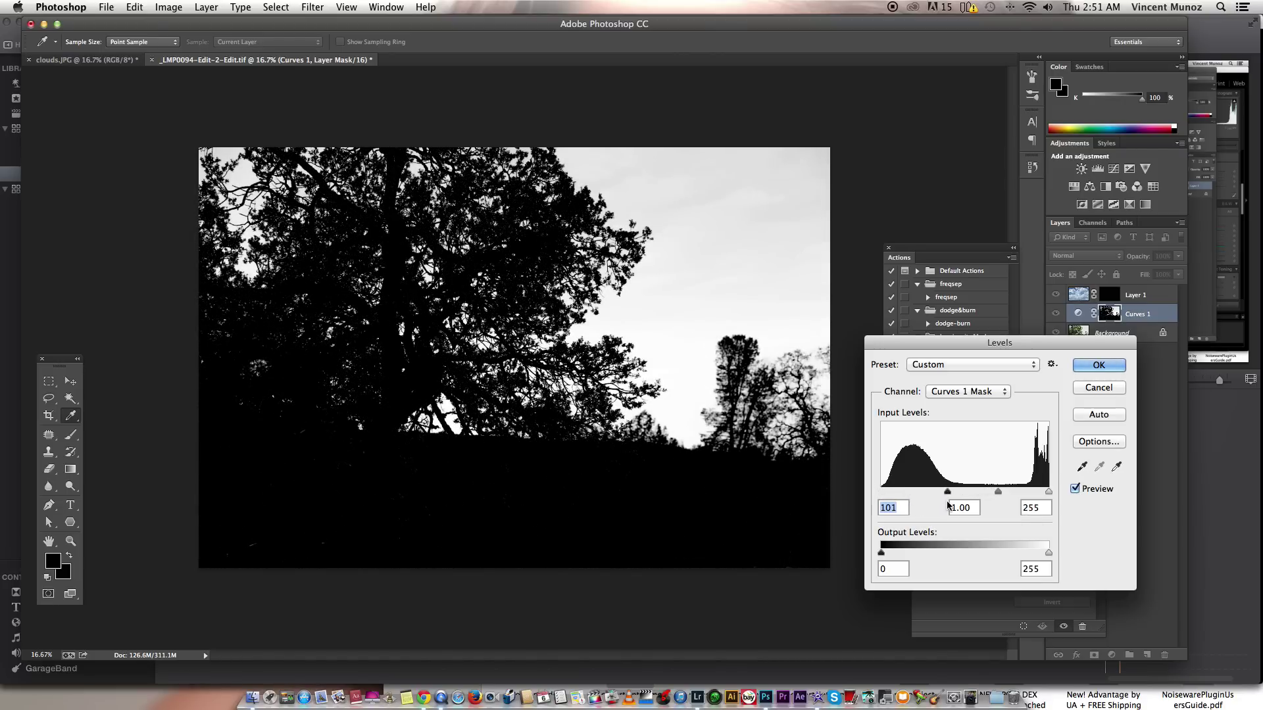
pyautogui.click(1094, 365)
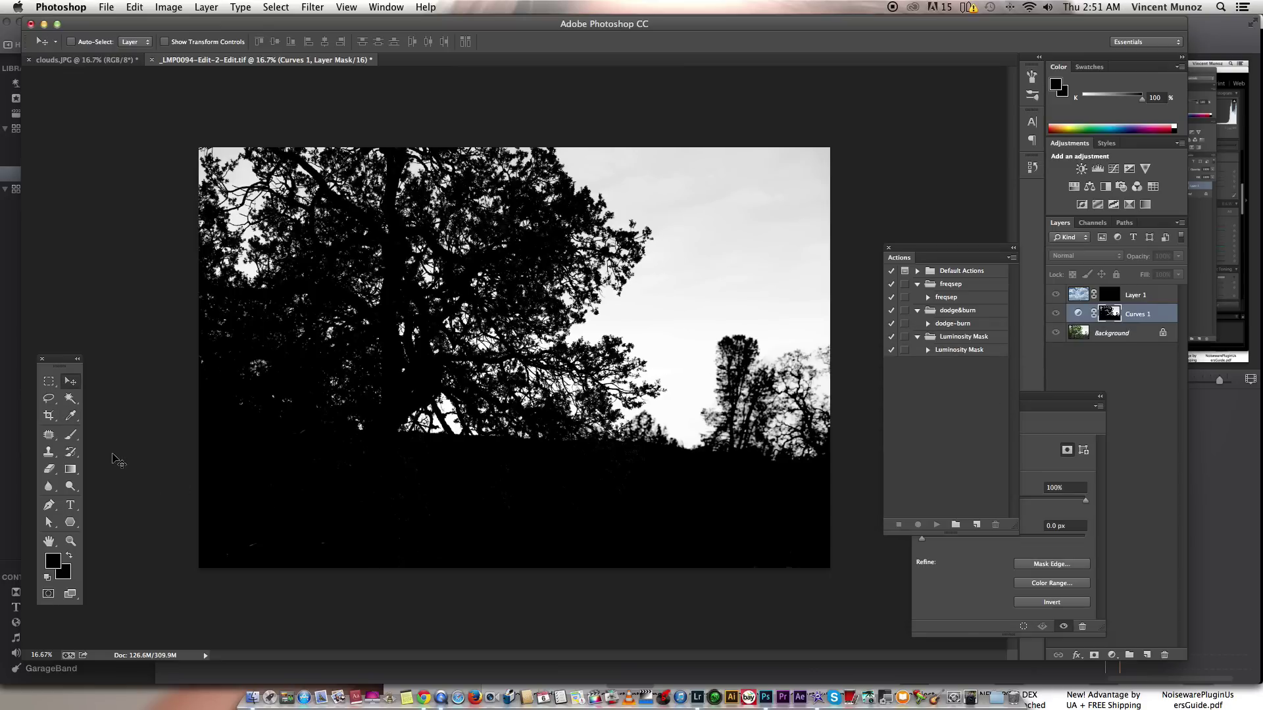
pyautogui.click(70, 437)
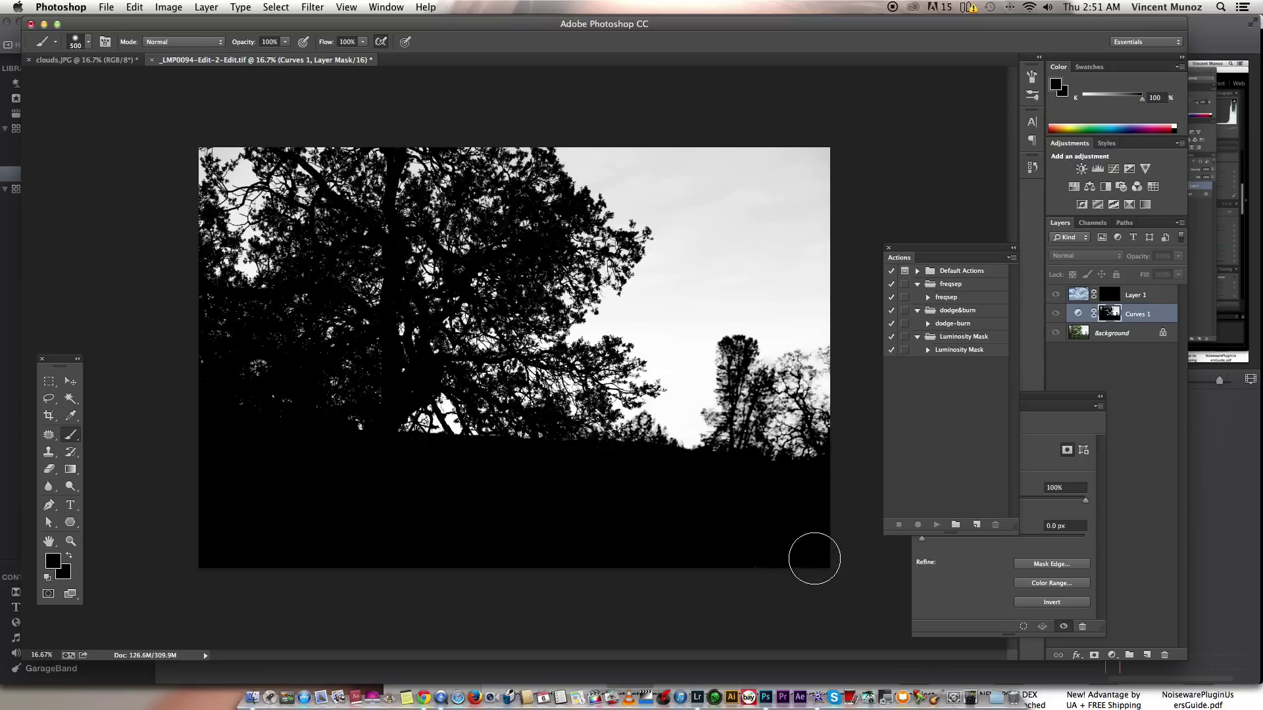
pyautogui.click(70, 382)
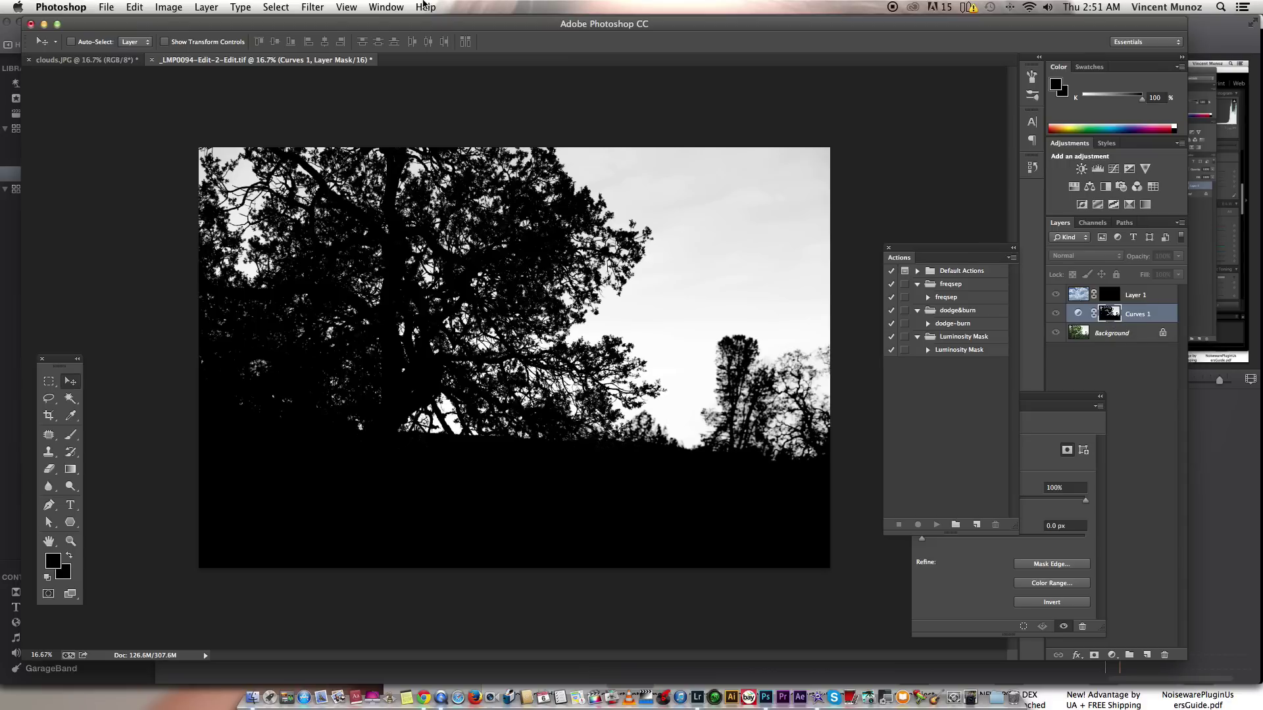
# Apply a 0.4-pixel Gaussian Blur to the Curves 1 mask
pyautogui.click(313, 7)
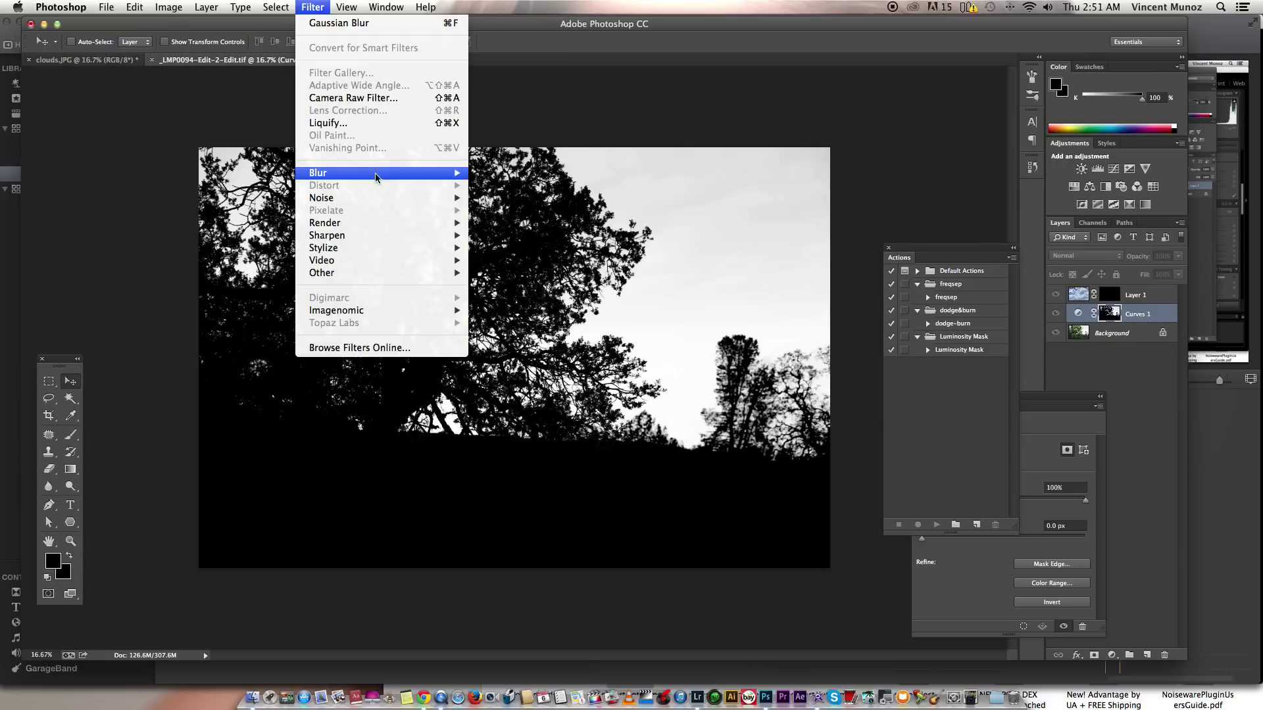
pyautogui.moveTo(375, 173)
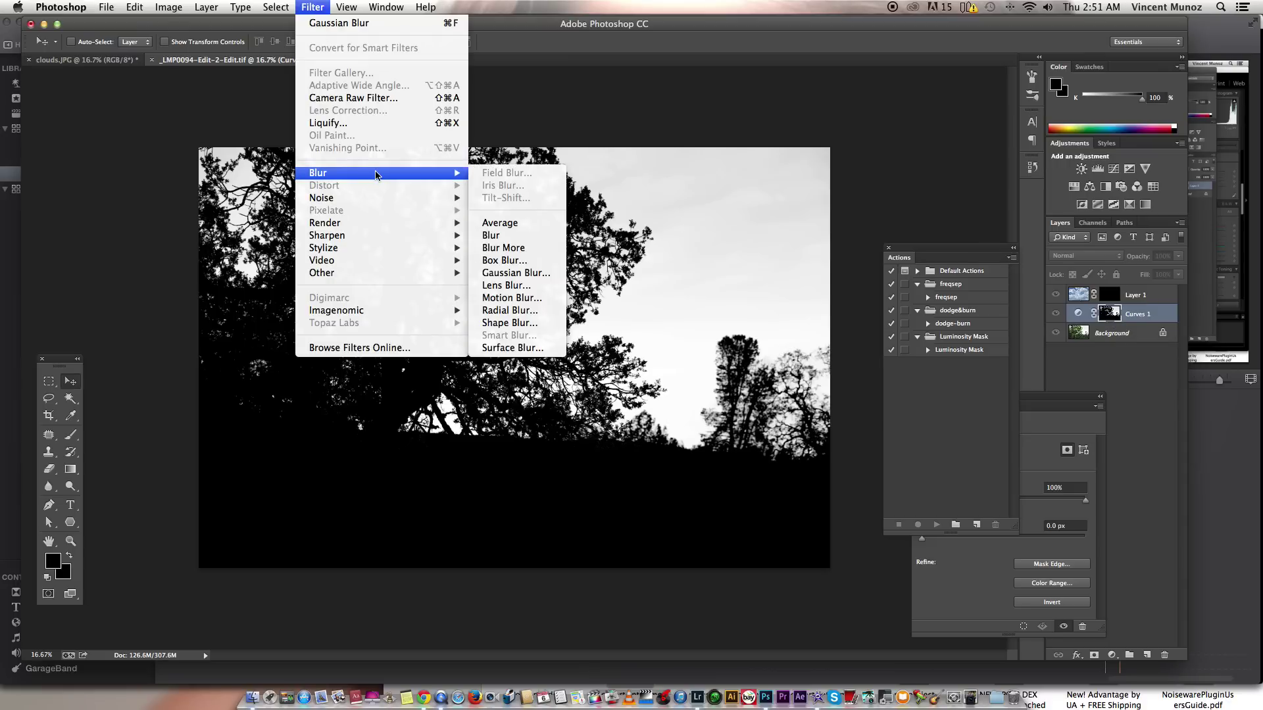
pyautogui.click(541, 278)
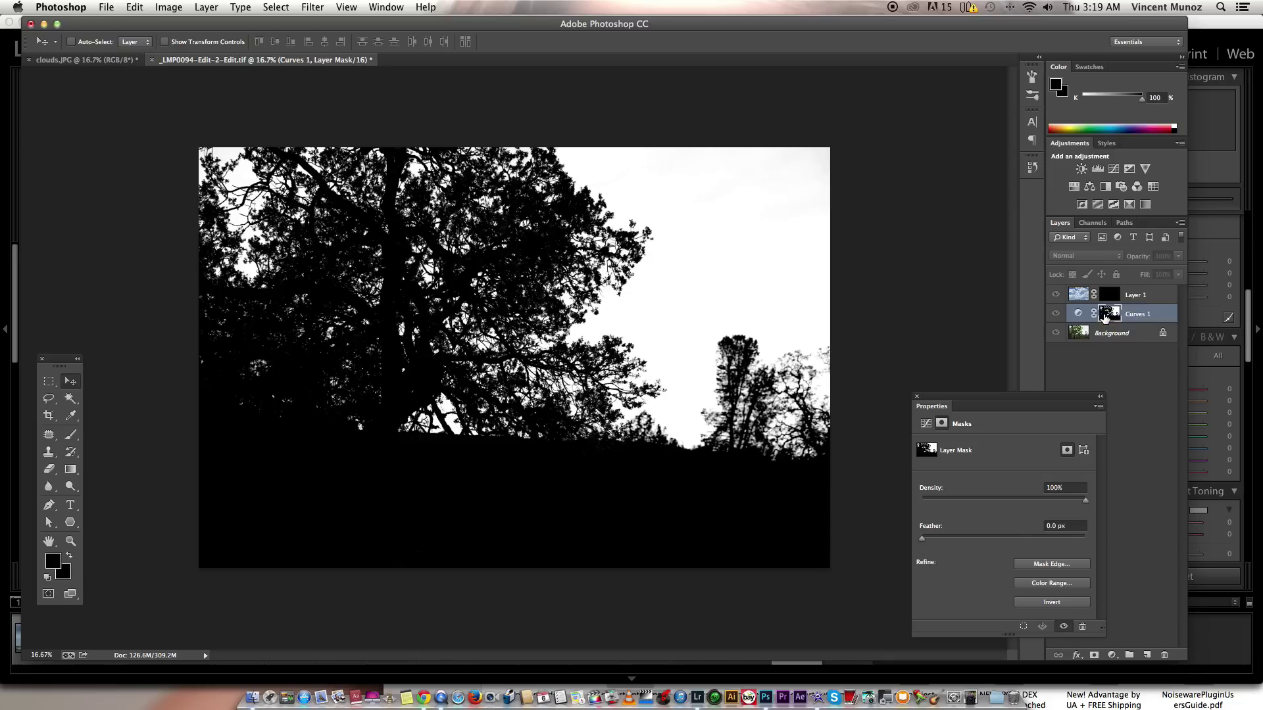
# Copy the Curves 1 silhouette mask and paste it into Layer 1's mask
pyautogui.moveTo(1105, 317); pyautogui.dragTo(1108, 322)
pyautogui.hotkey('ctrl', 'a')
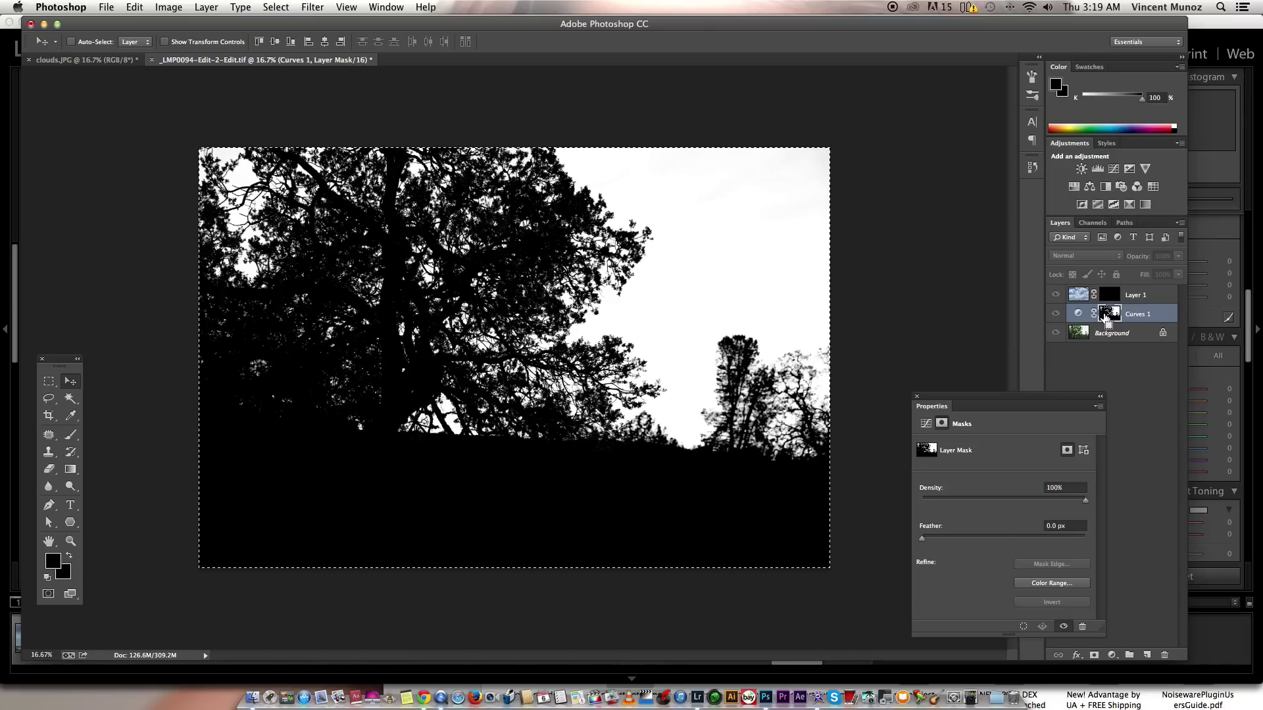
pyautogui.hotkey('ctrl', 'c')
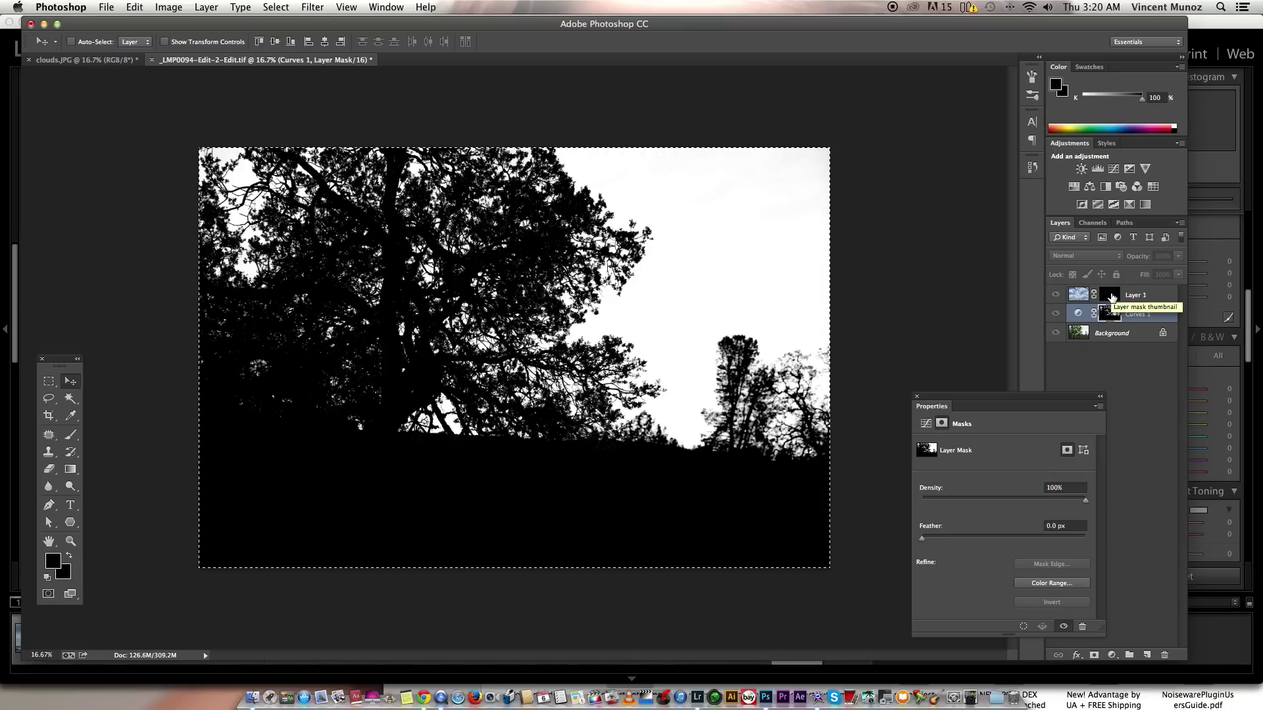
pyautogui.keyDown('alt'); pyautogui.click(1110, 295); pyautogui.keyUp('alt')
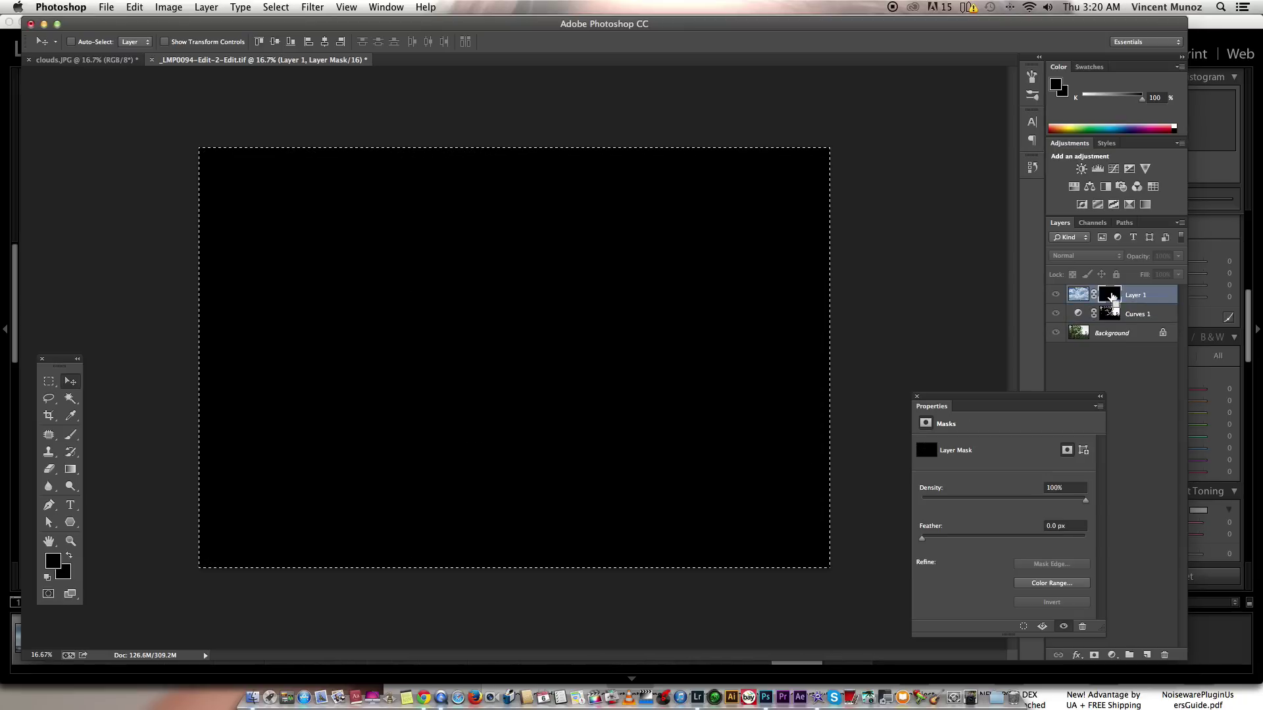
pyautogui.press('super+v')
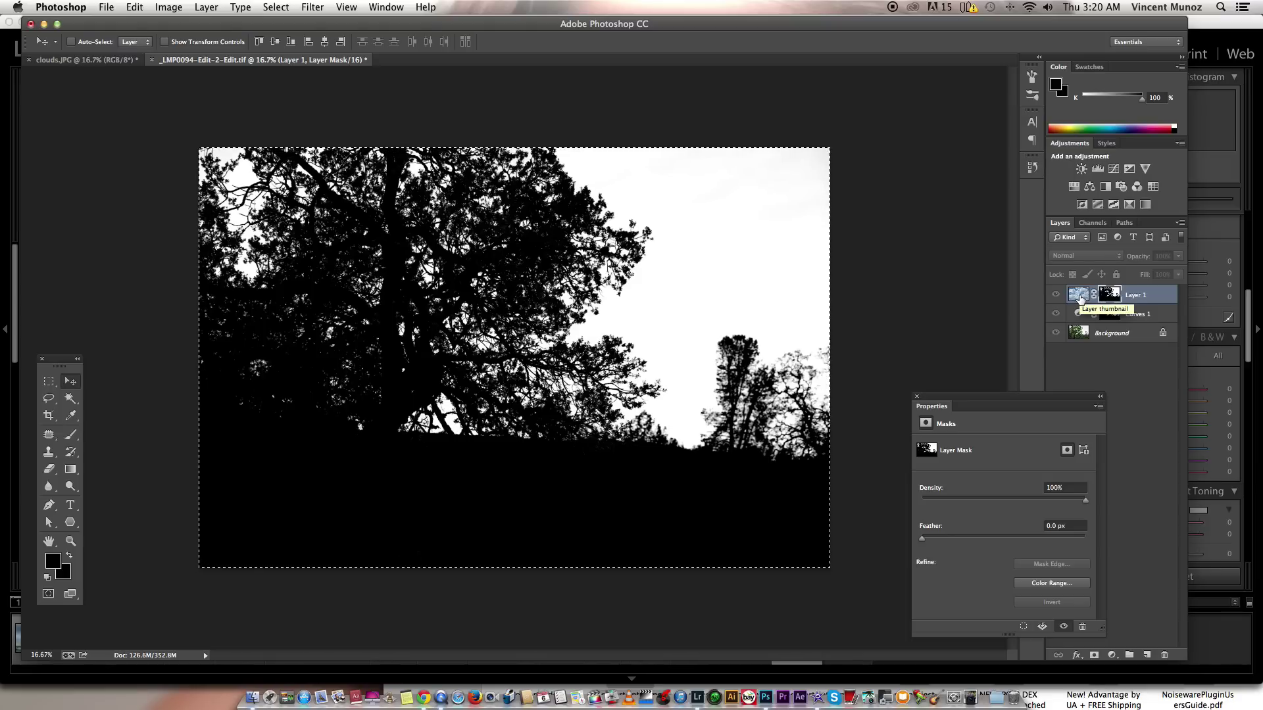
# Deselect and lower Layer 1's opacity to 60% to blend the clouds in
pyautogui.click(1079, 298)
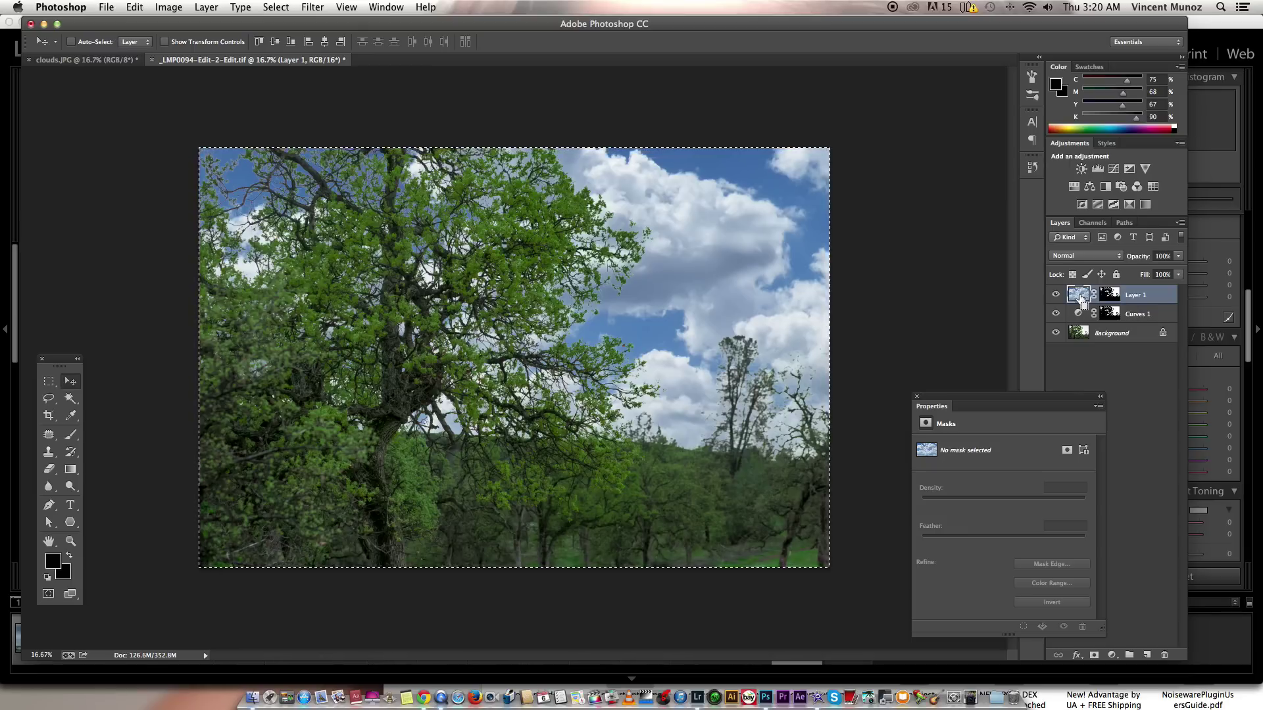
pyautogui.press('super+d')
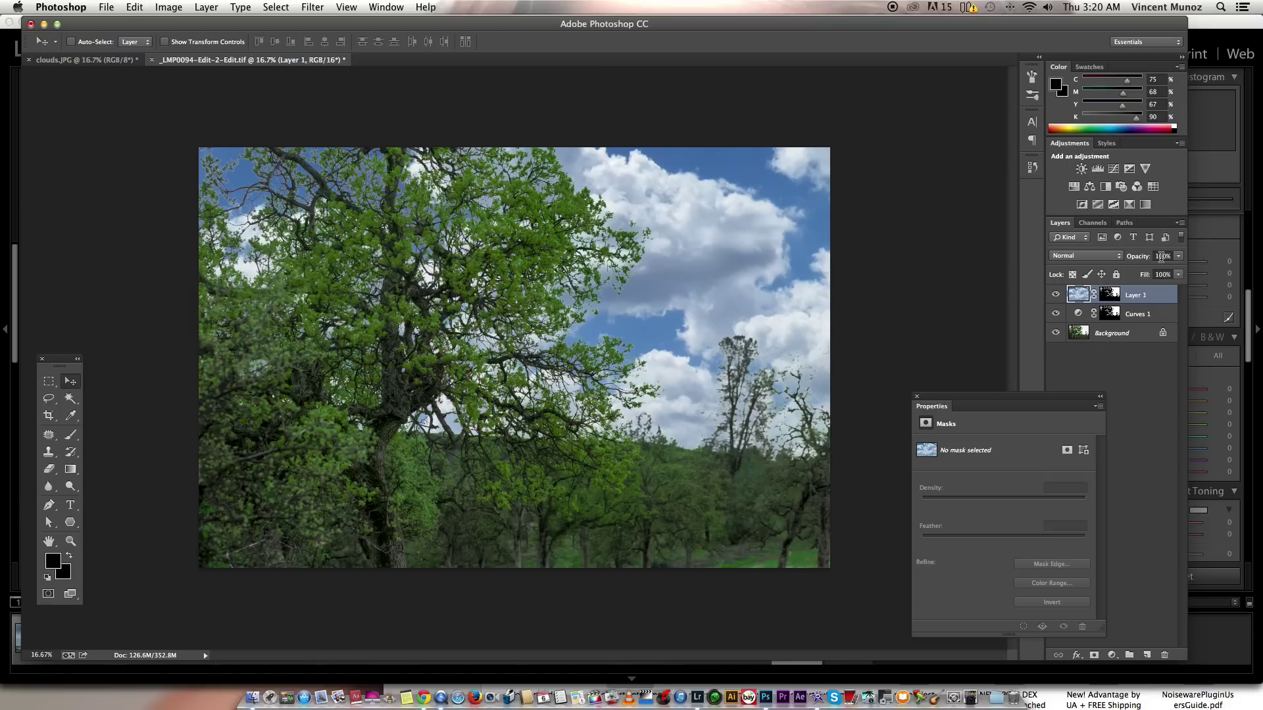
pyautogui.press('6')
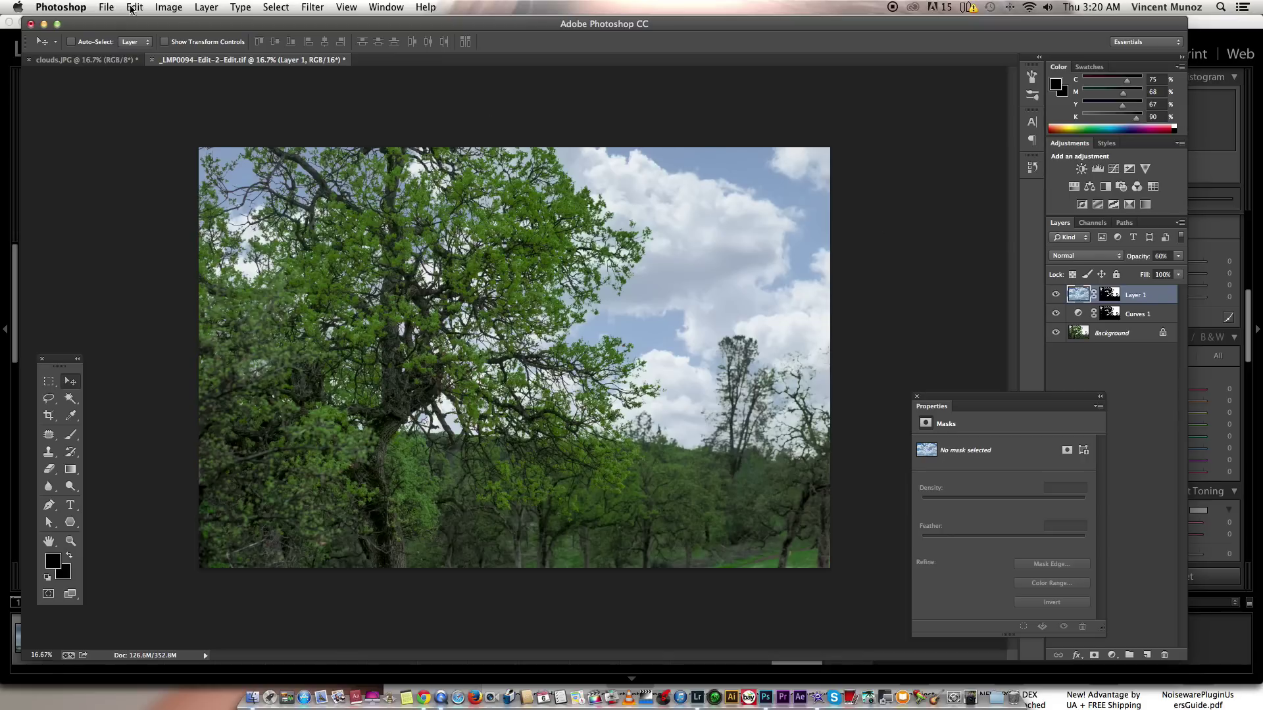
pyautogui.click(205, 8)
# Flatten the composite, save and close _LMP0094-Edit-2-Edit.tif, and return to Lightroom
pyautogui.click(258, 510)
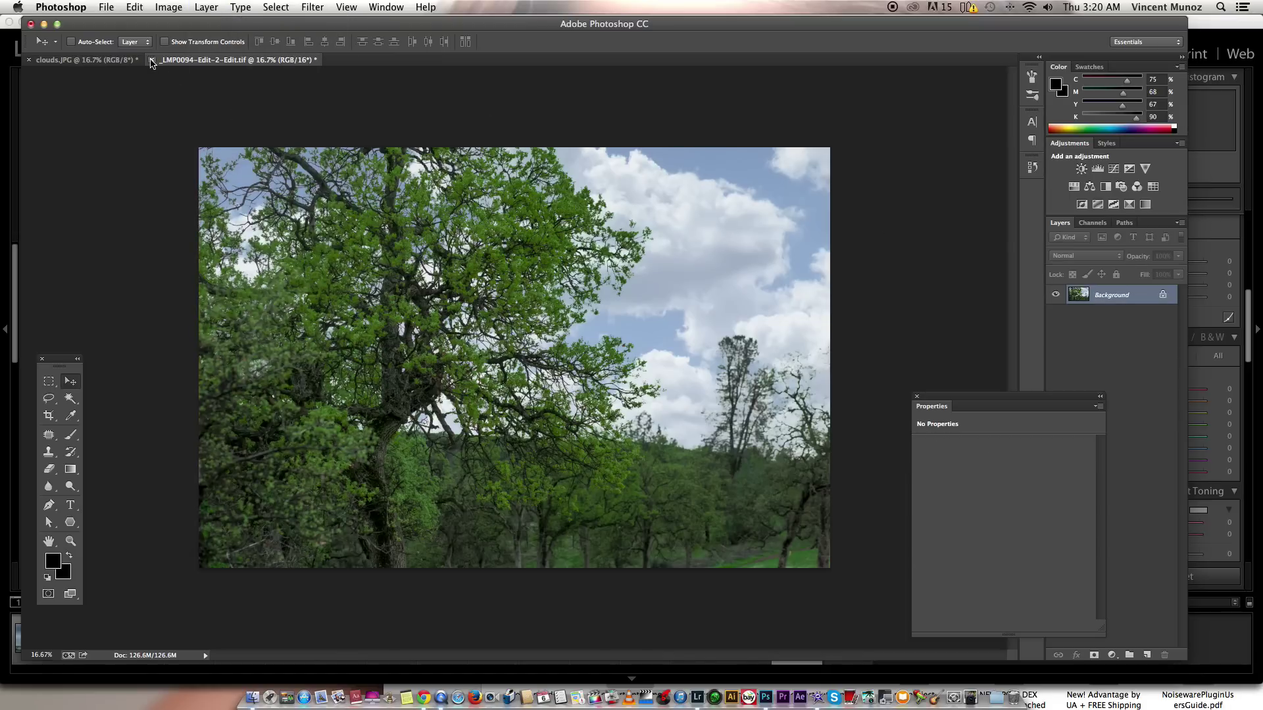
pyautogui.press('super+w')
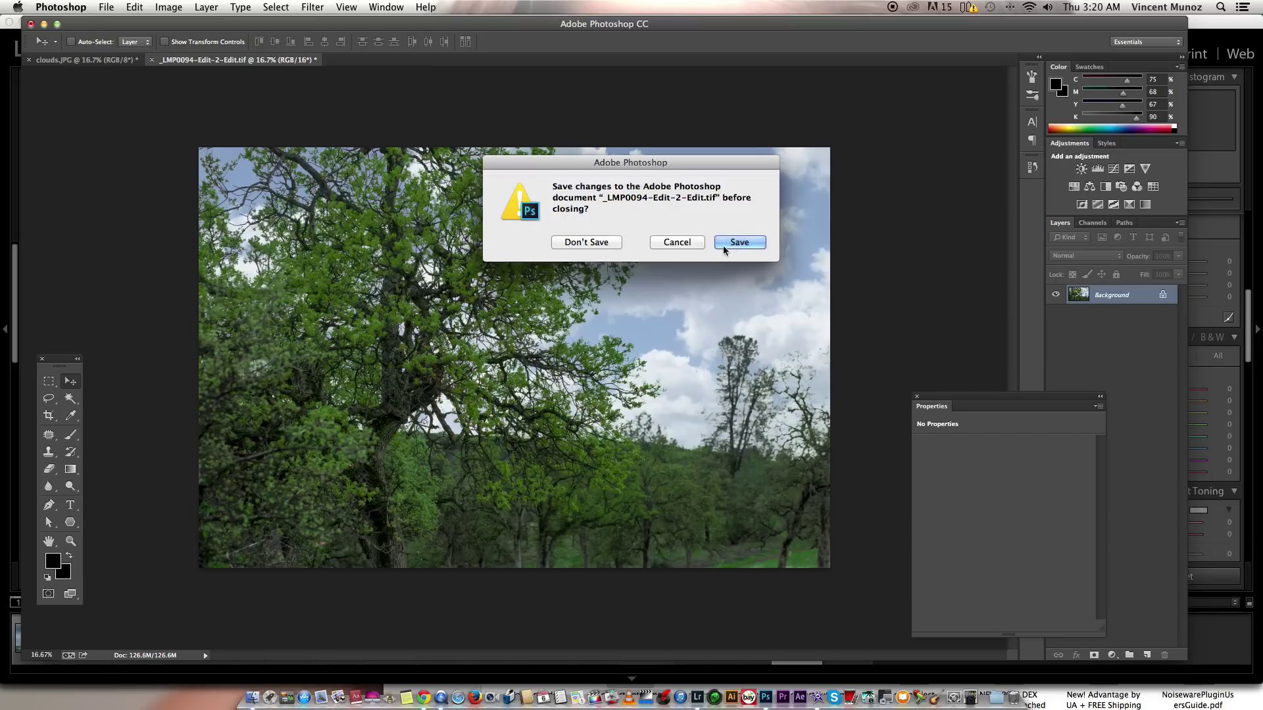
pyautogui.click(739, 242)
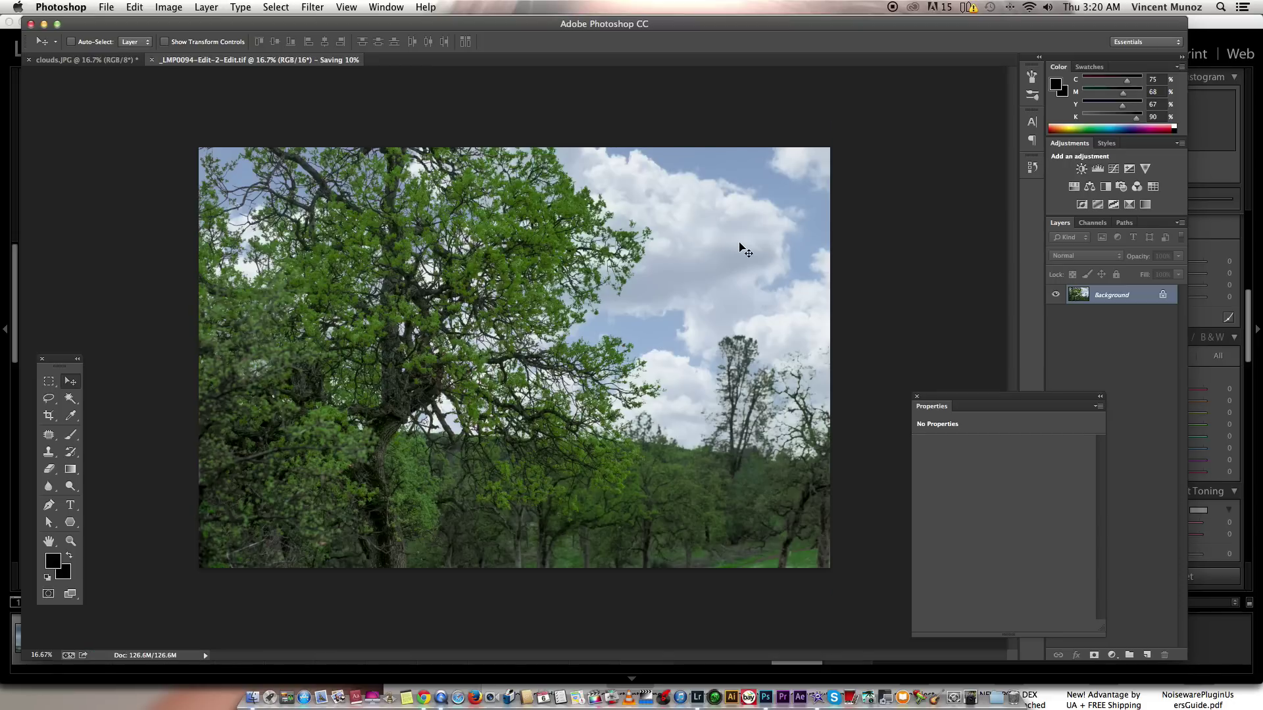
pyautogui.press('super+a')
pyautogui.press('super+Tab')
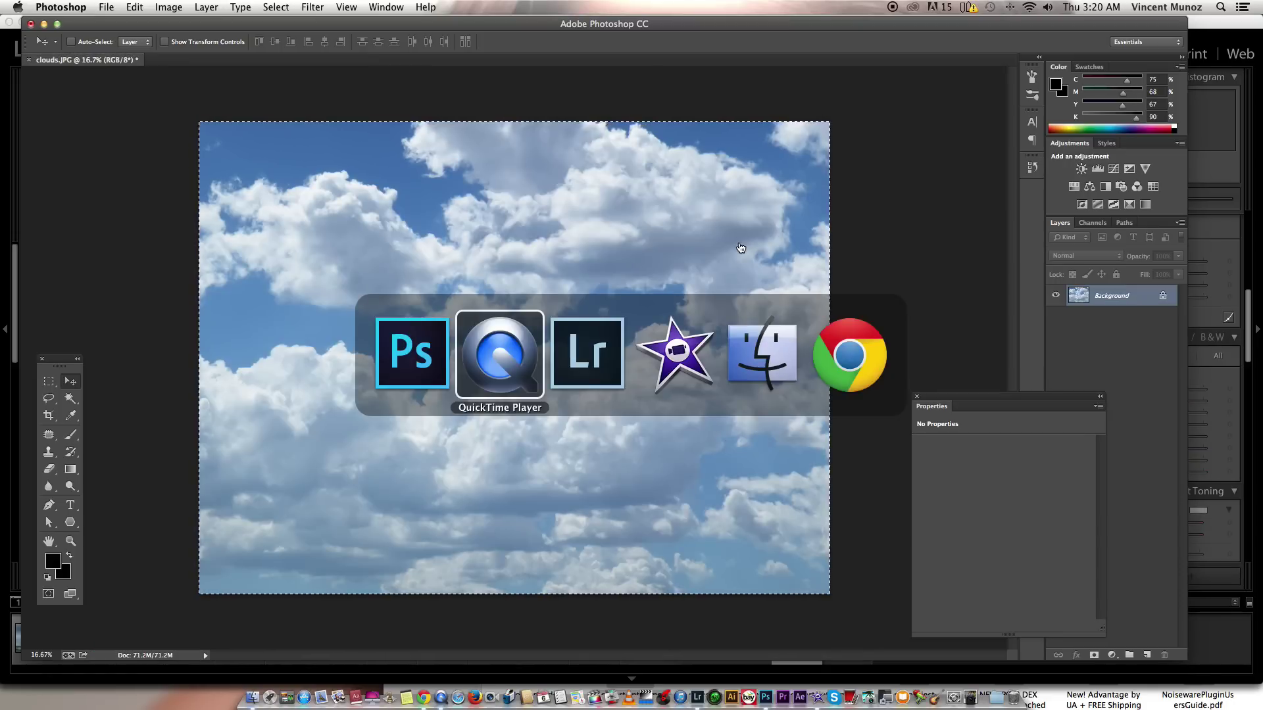
pyautogui.press('super+Tab')
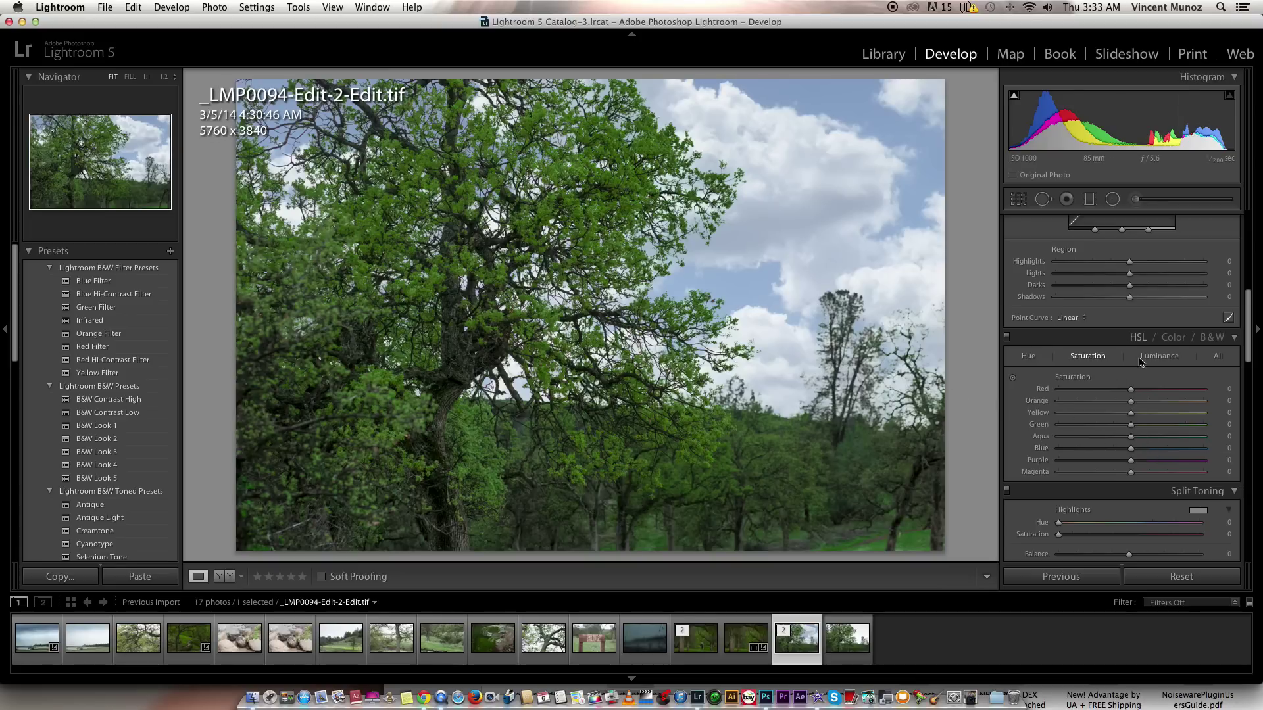
# Raise the HSL Blue saturation to +34 in the Develop module's Saturation view
pyautogui.click(1095, 359)
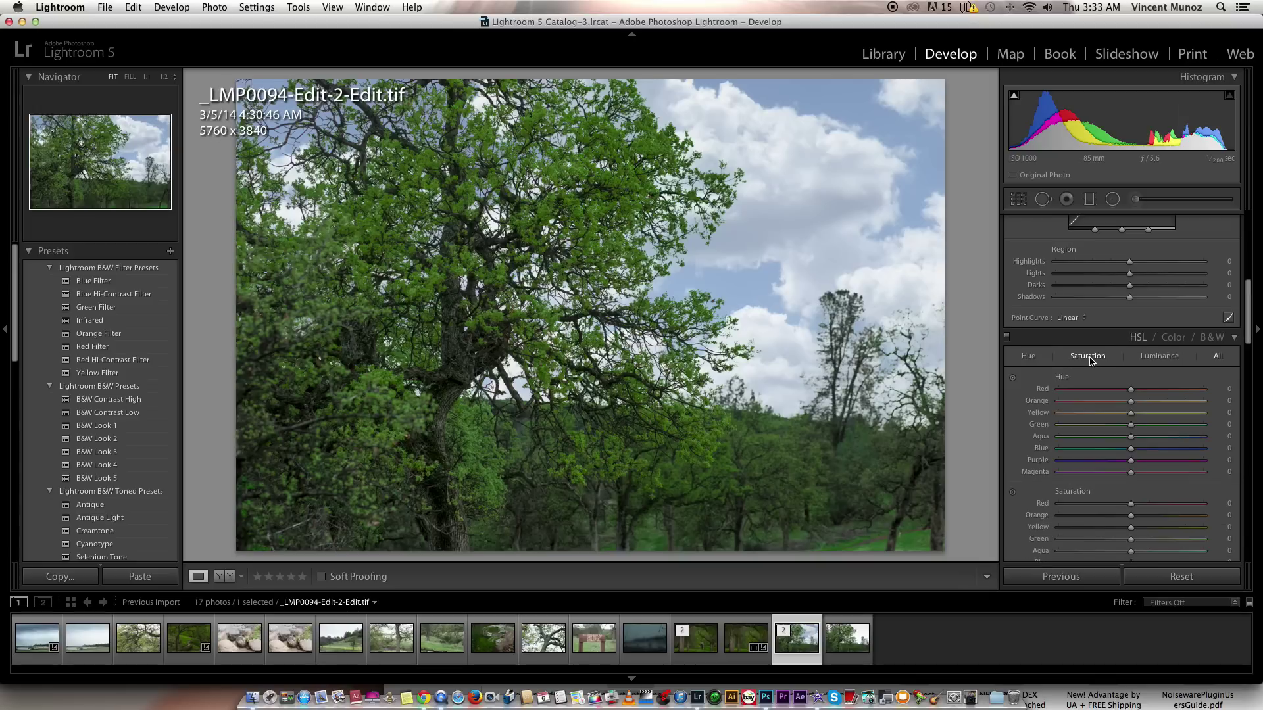
pyautogui.click(1107, 363)
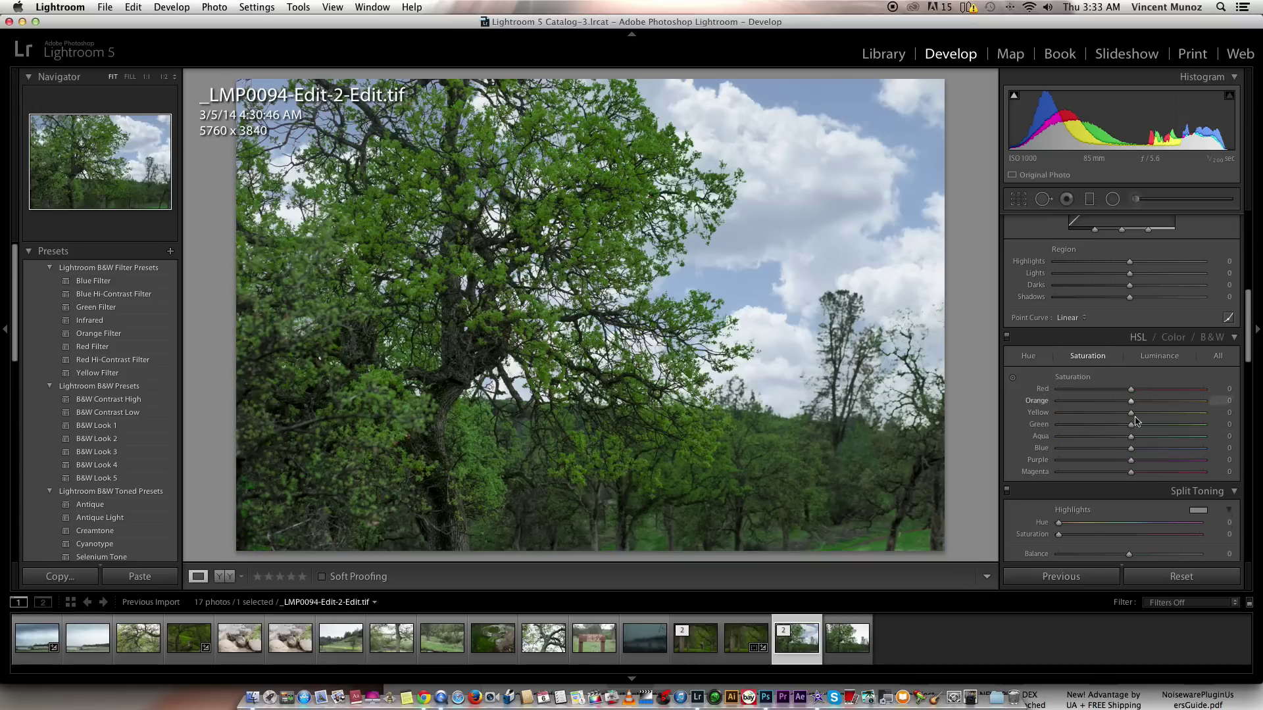
pyautogui.moveTo(1155, 449); pyautogui.dragTo(1163, 450)
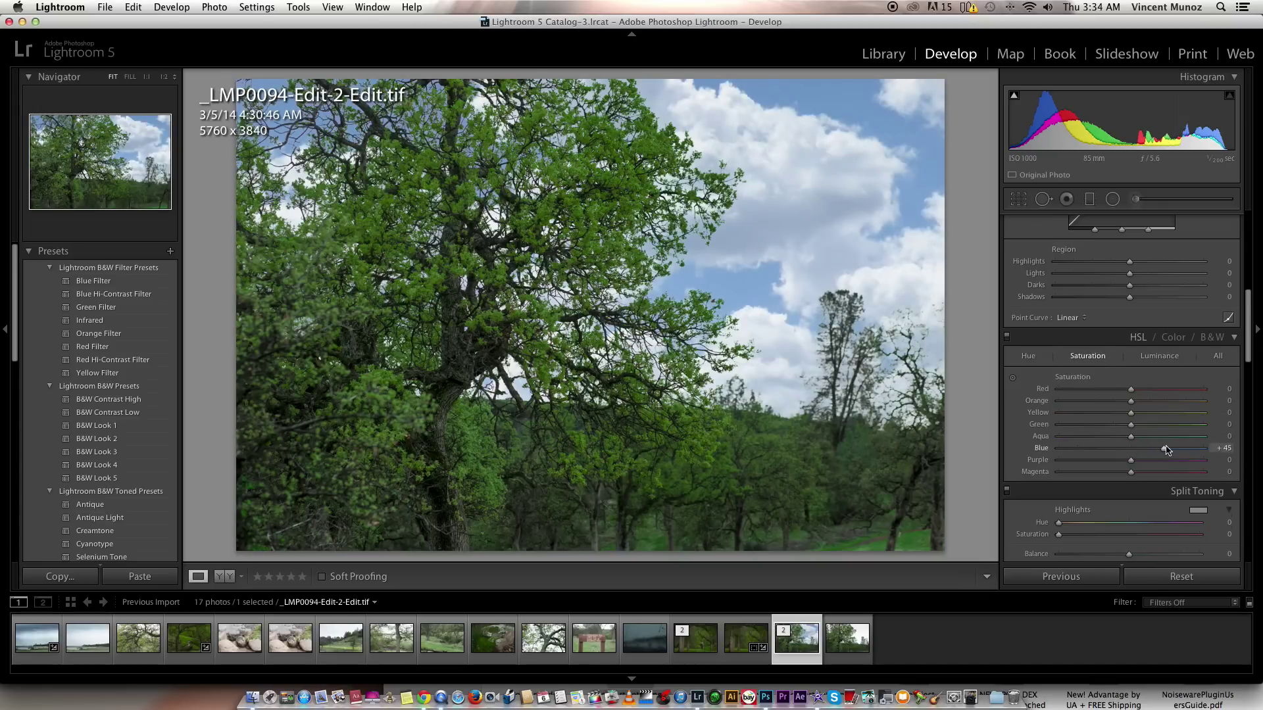
pyautogui.click(1157, 448)
pyautogui.moveTo(1157, 448); pyautogui.dragTo(1159, 448)
pyautogui.scroll(8, 1147, 368)
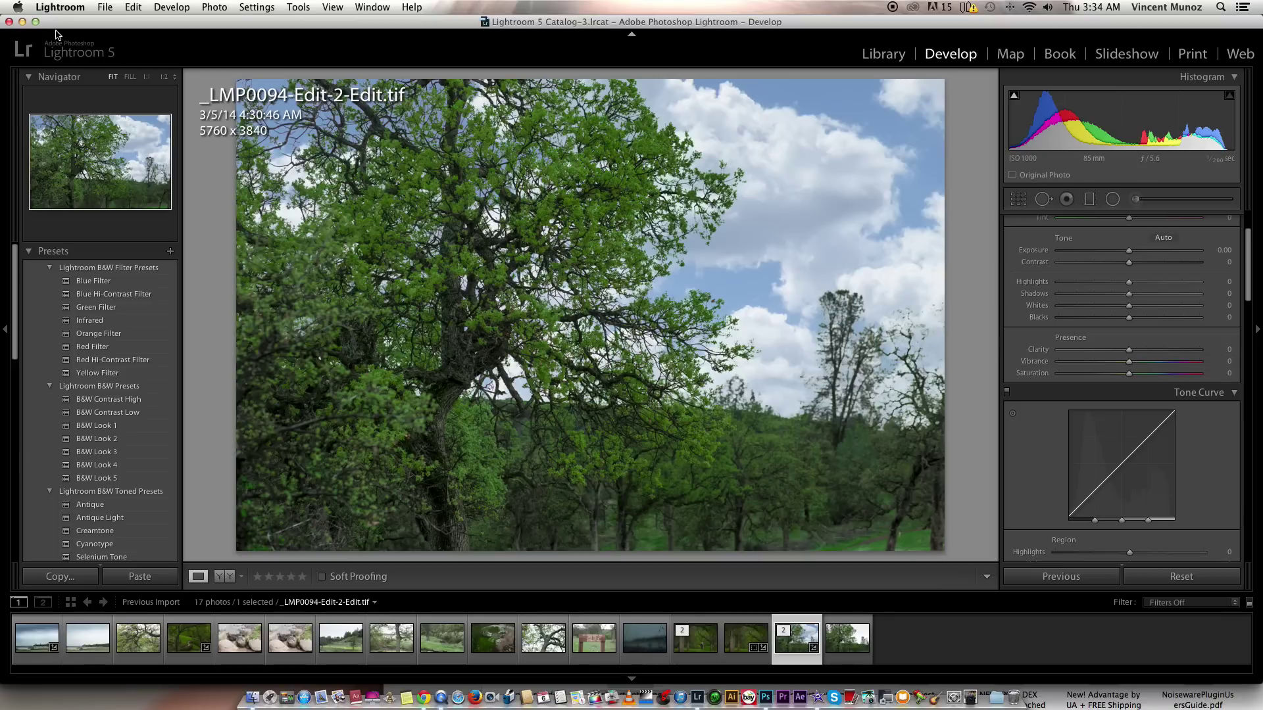
pyautogui.click(105, 8)
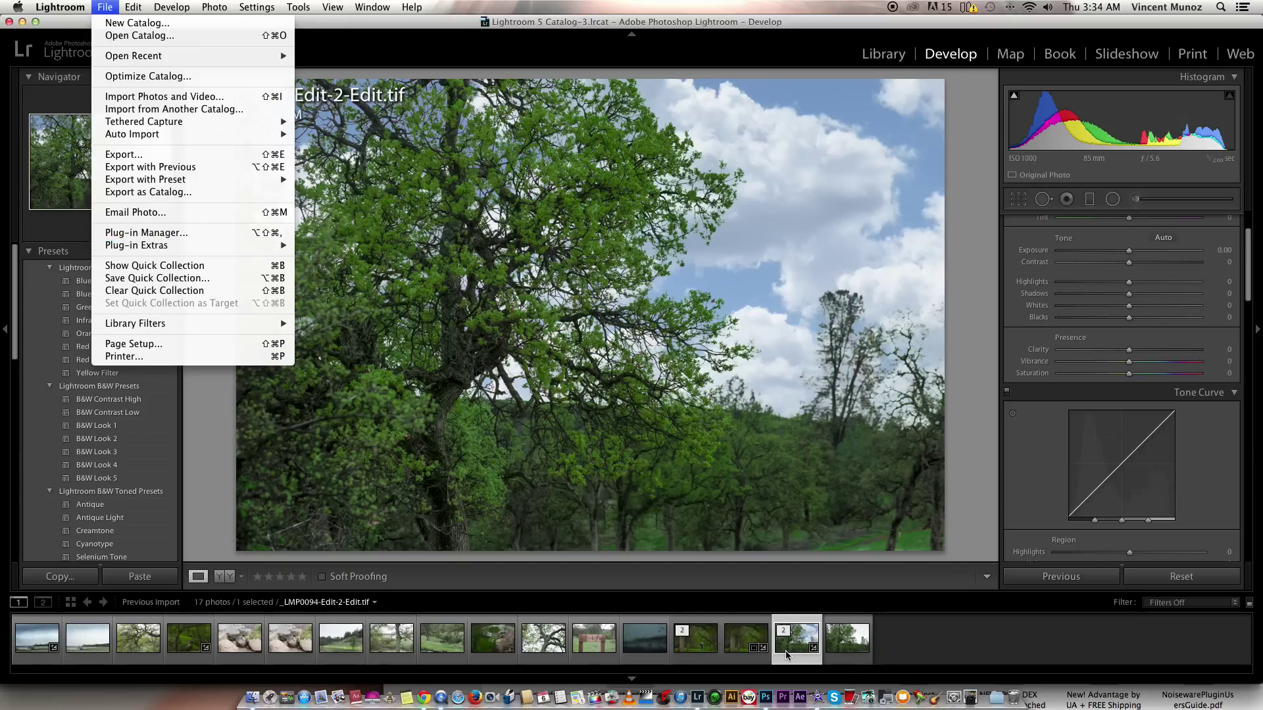
# Bring up the Export settings for the tree photo from the filmstrip
pyautogui.click(789, 648)
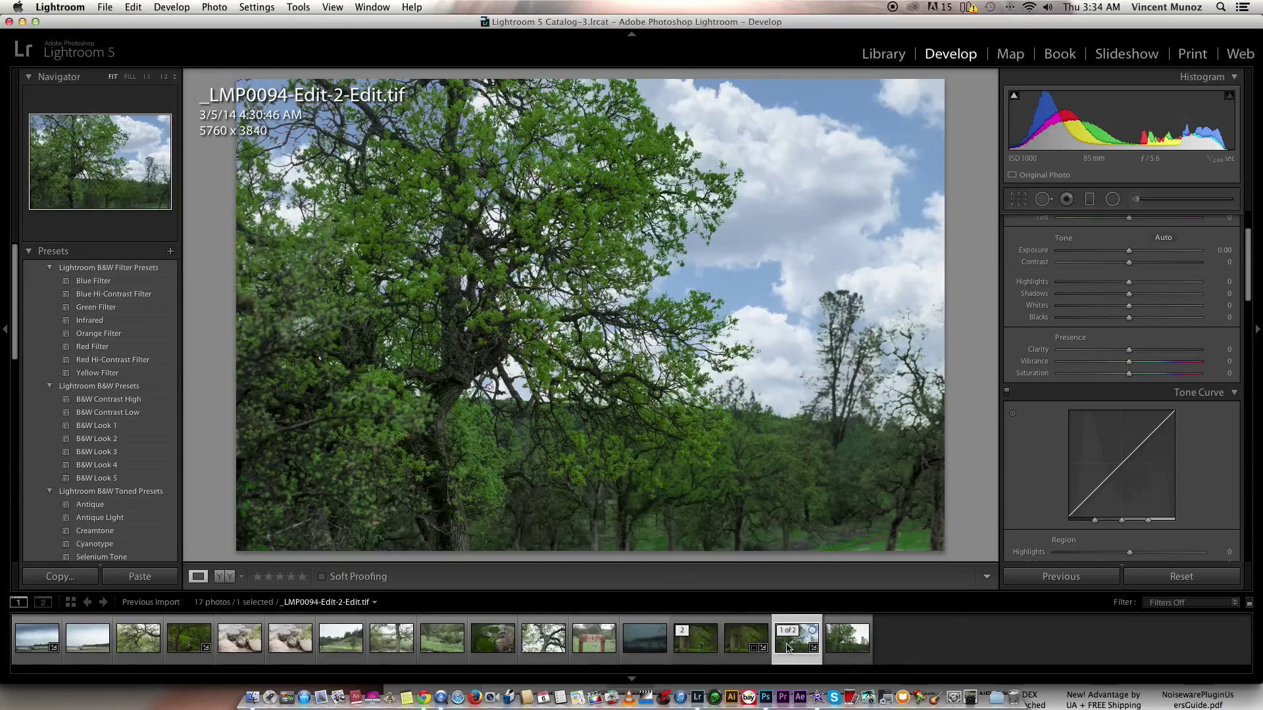
pyautogui.rightClick(789, 648)
pyautogui.moveTo(834, 615)
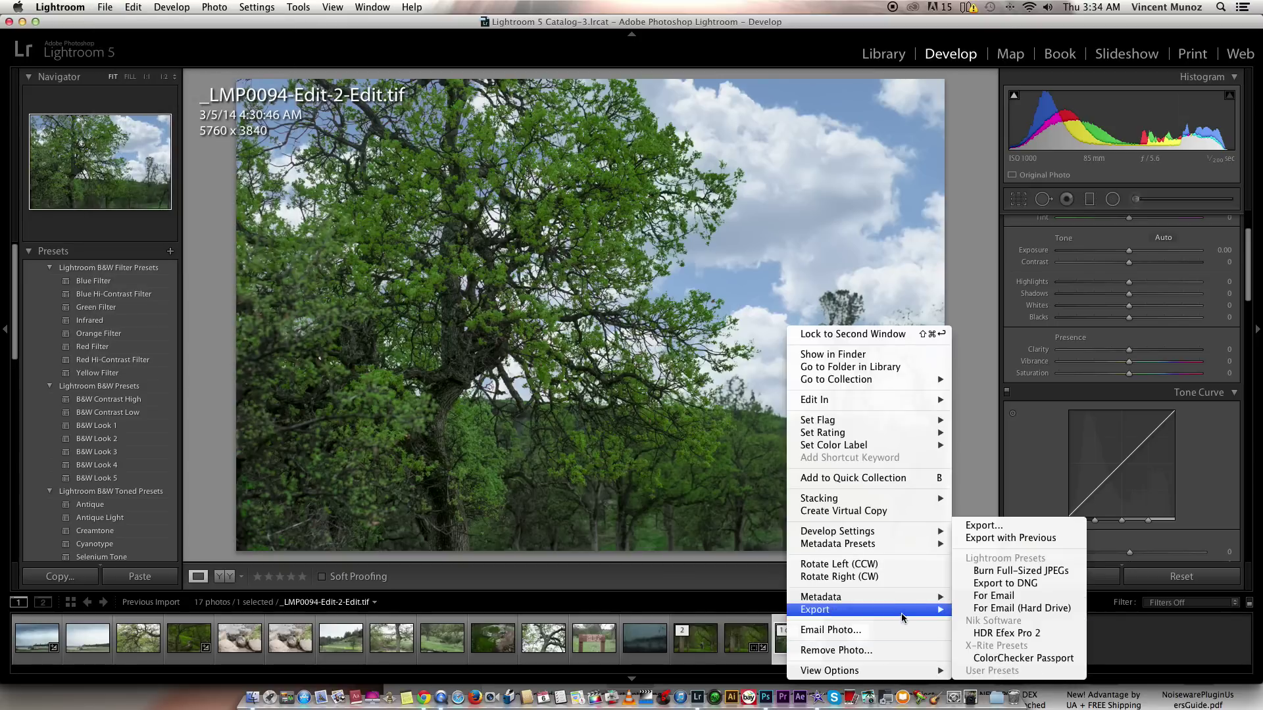
pyautogui.click(994, 537)
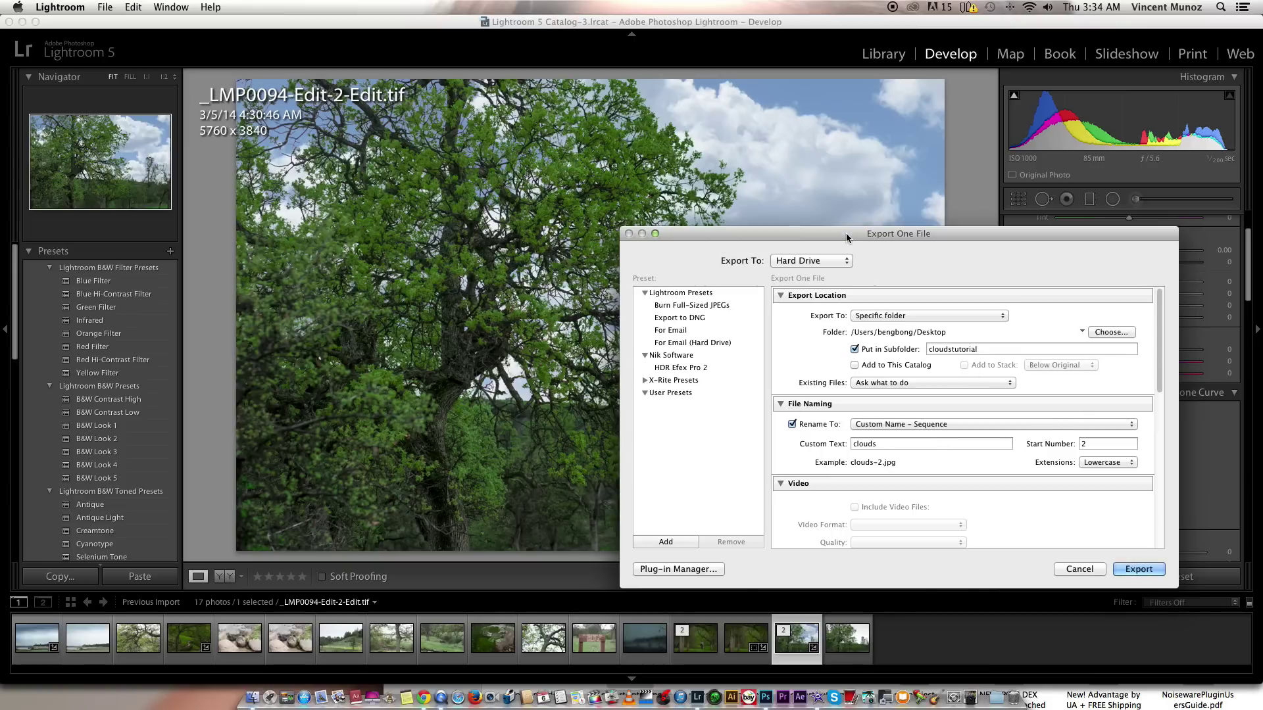
pyautogui.moveTo(846, 237); pyautogui.dragTo(668, 191)
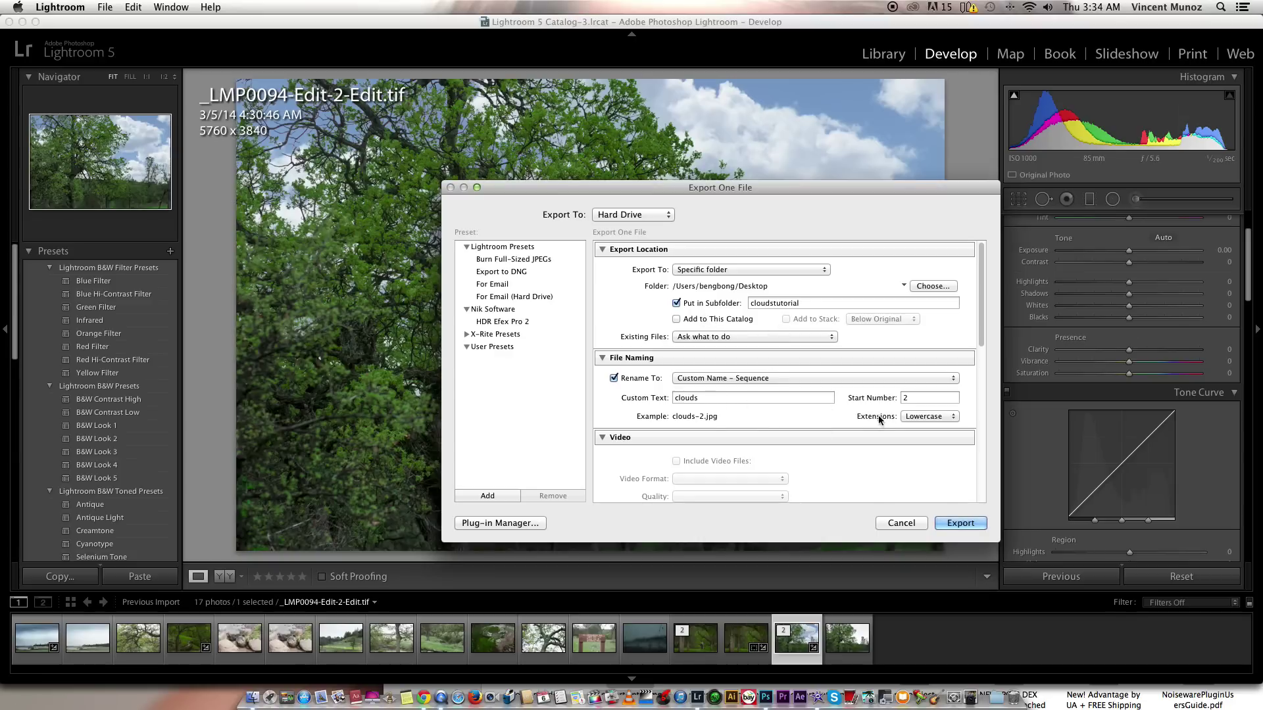
# Export as 1800 px JPEG clouds-2, opening in Photoshop, overwriting the previous file
pyautogui.scroll(-10, 826, 438)
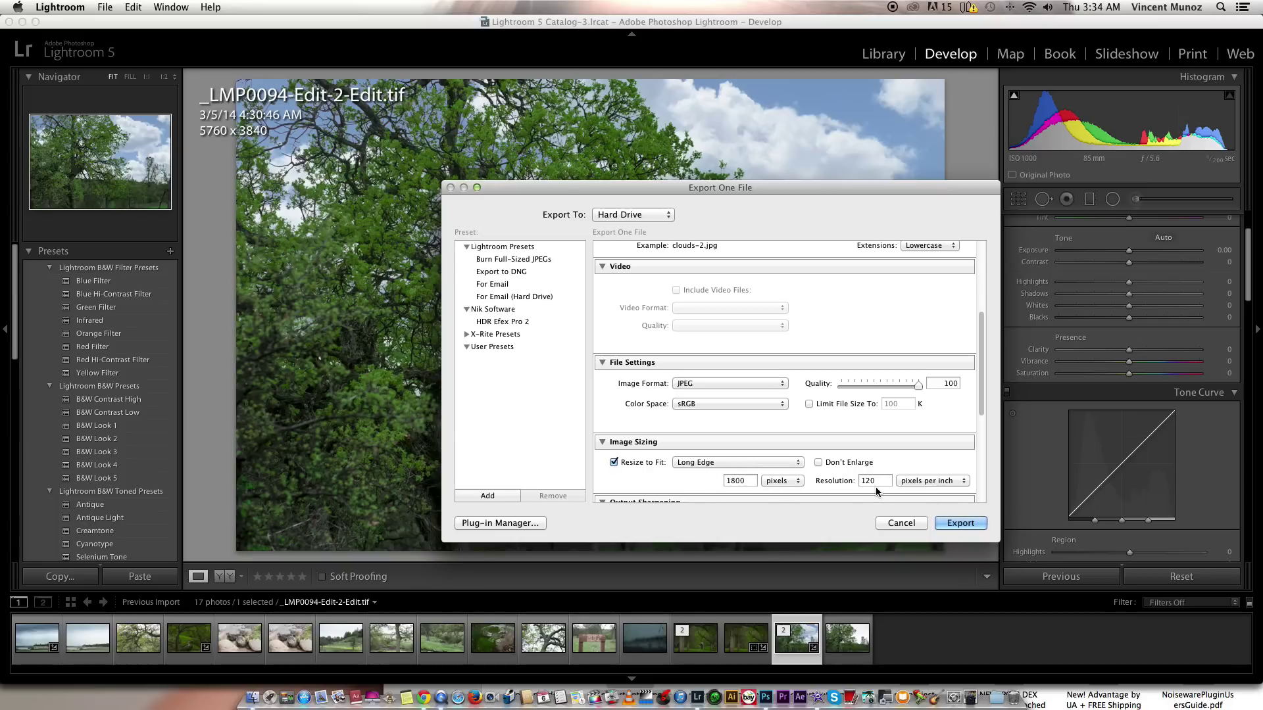
pyautogui.scroll(-5, 896, 445)
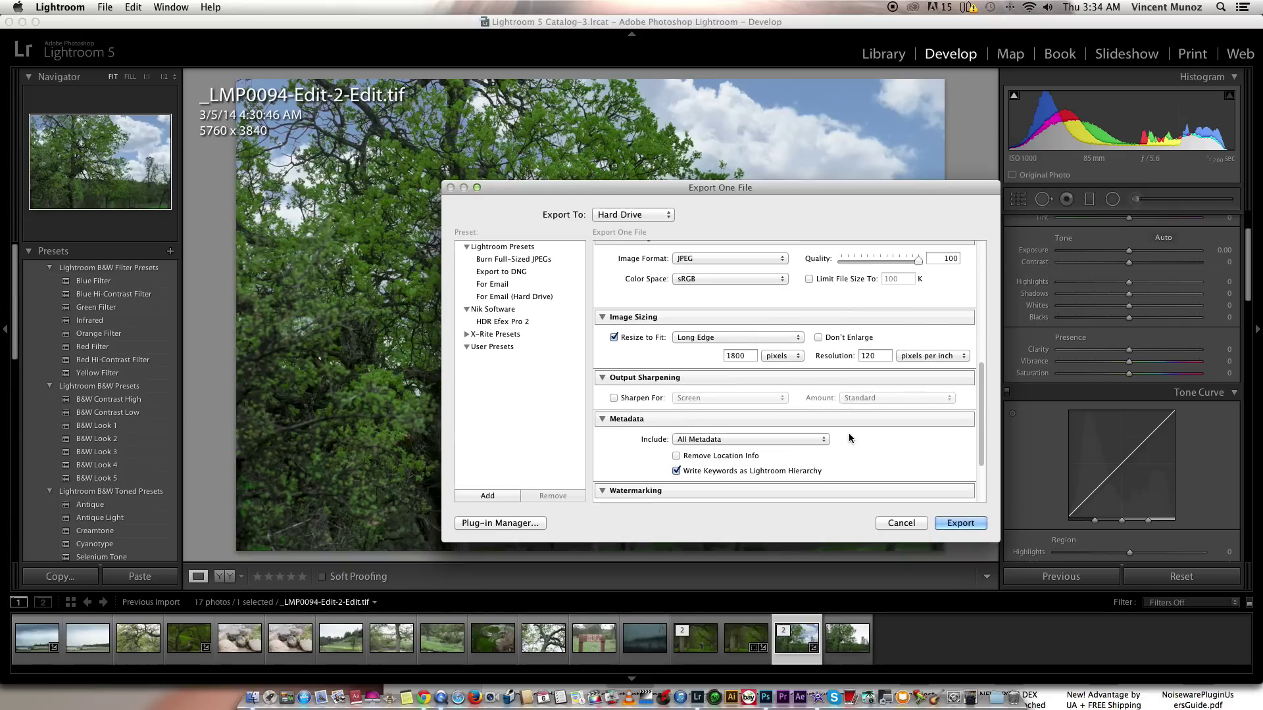
pyautogui.scroll(-3, 849, 438)
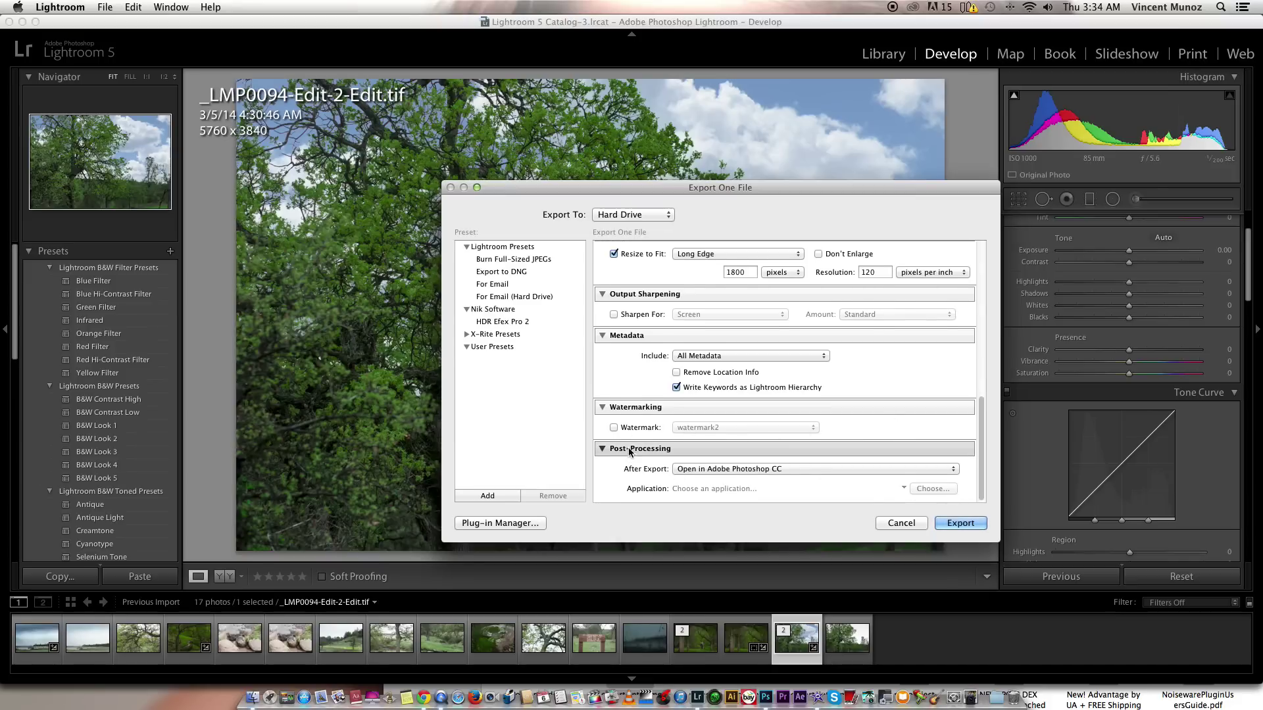
pyautogui.click(696, 471)
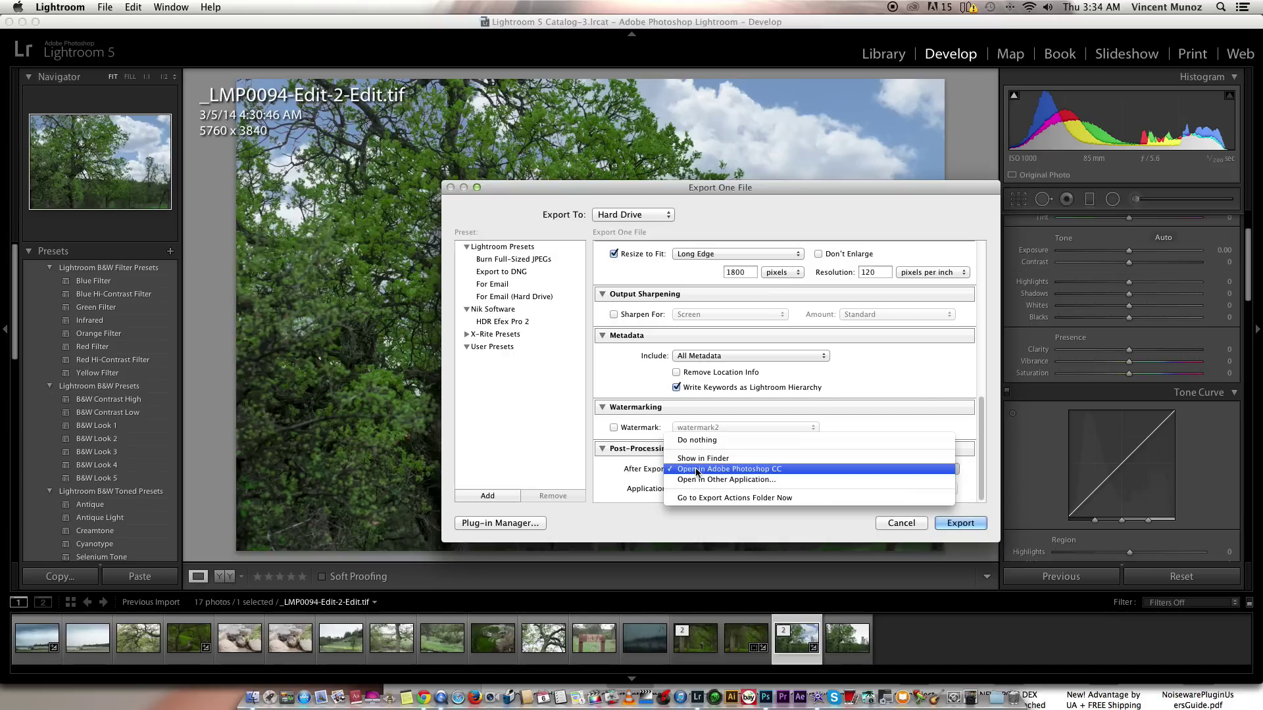
pyautogui.click(695, 471)
pyautogui.click(696, 471)
pyautogui.click(695, 471)
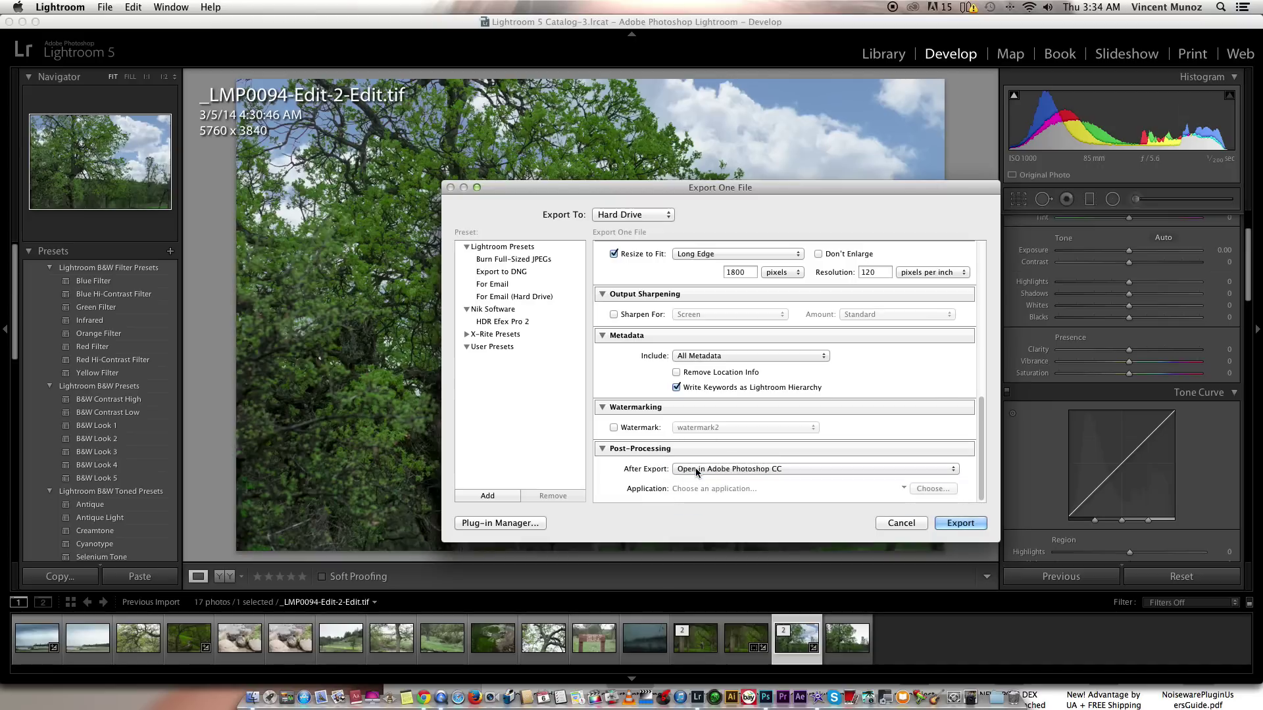
pyautogui.click(959, 526)
pyautogui.click(636, 353)
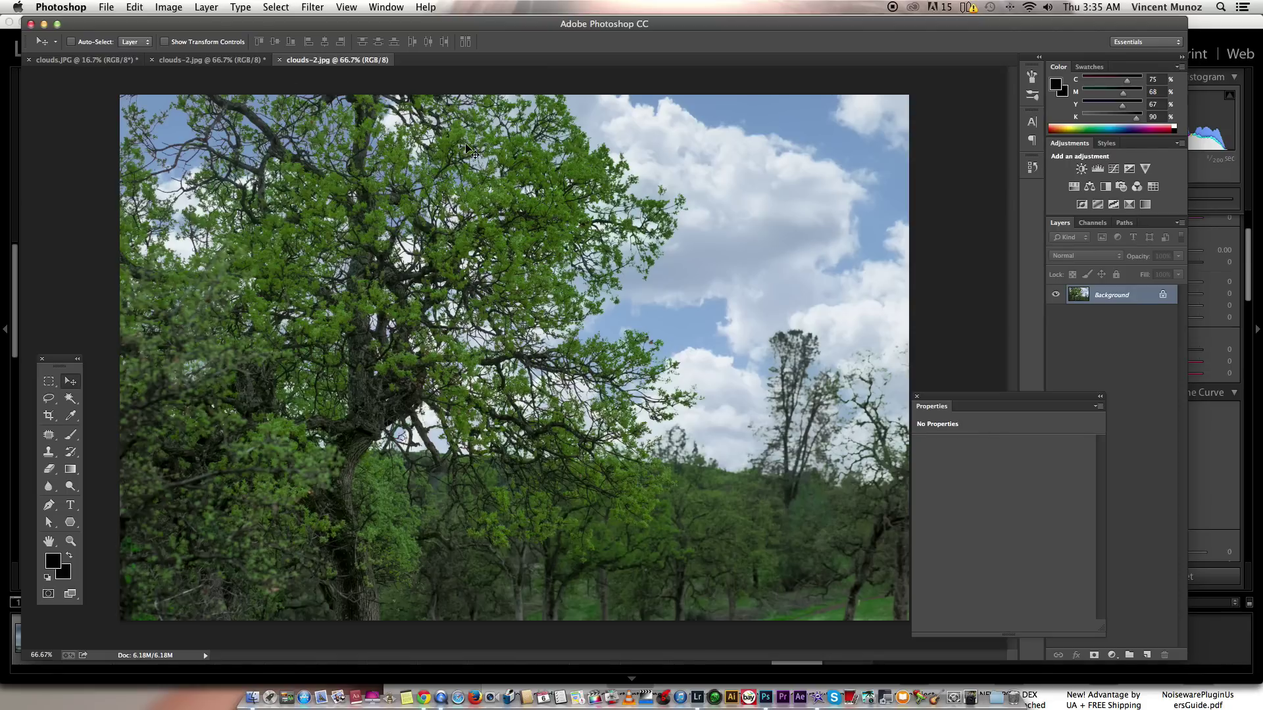
# Duplicate the Background layer as Layer 1 with Cmd+J and show the Filter > Sharpen submenu
pyautogui.press('super+j')
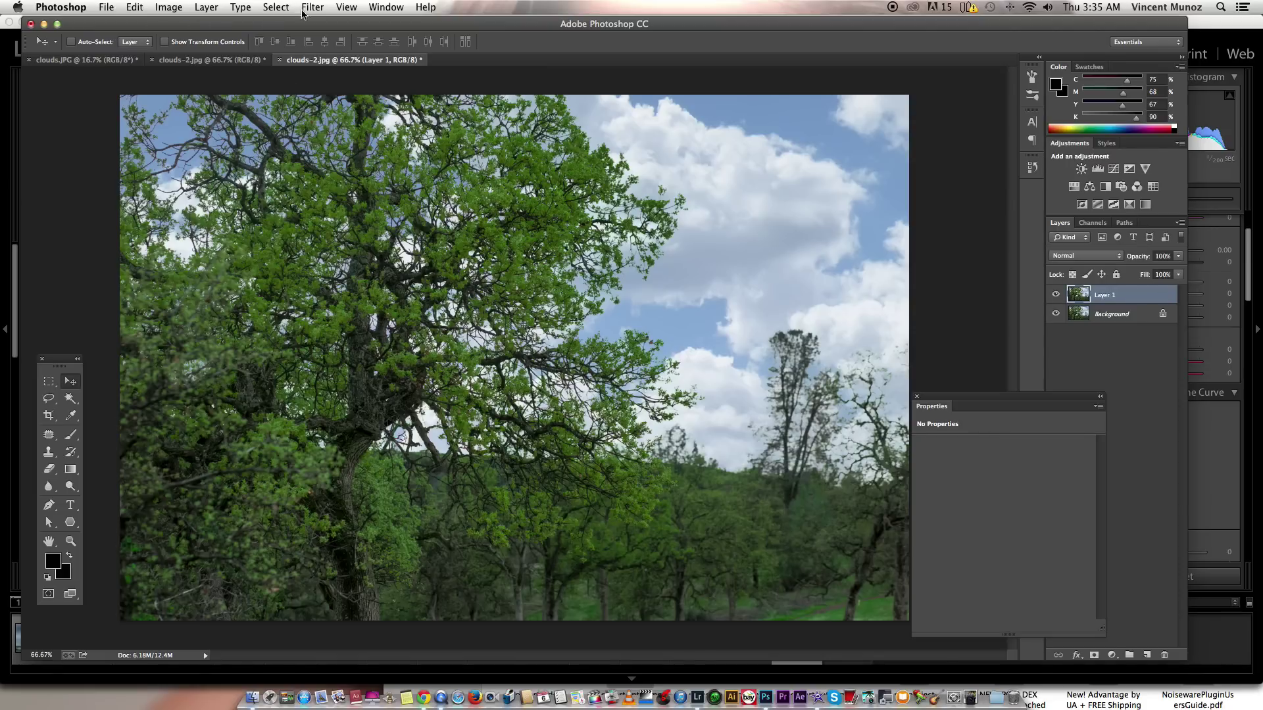
pyautogui.click(312, 7)
pyautogui.moveTo(382, 238)
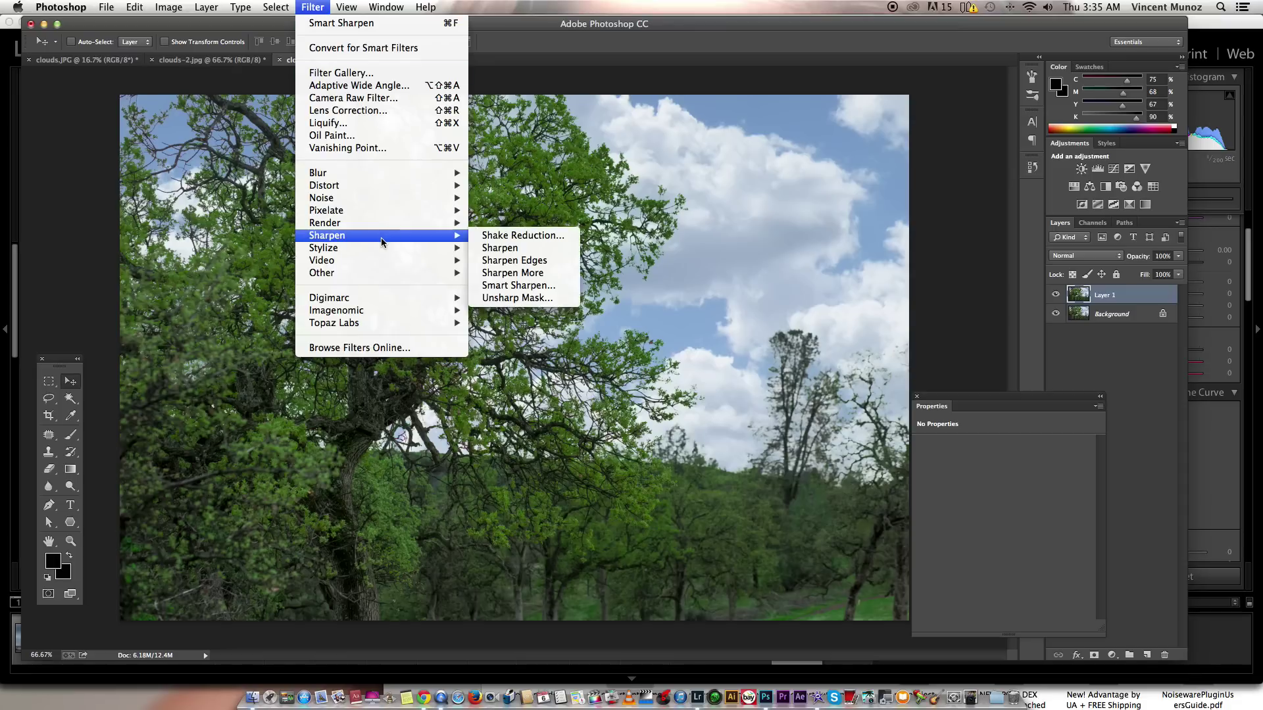
# Apply Smart Sharpen to Layer 1 at 100% amount, 2.0 px radius, 25% noise reduction
pyautogui.click(530, 287)
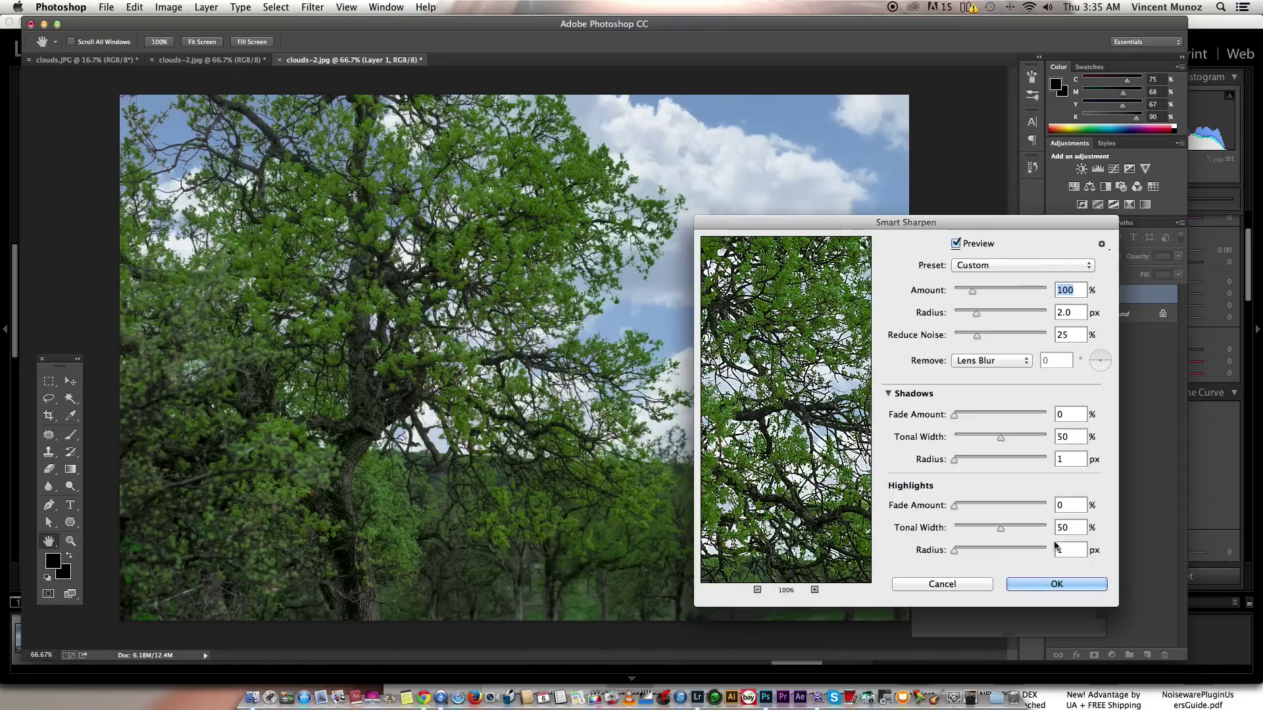
pyautogui.click(1064, 585)
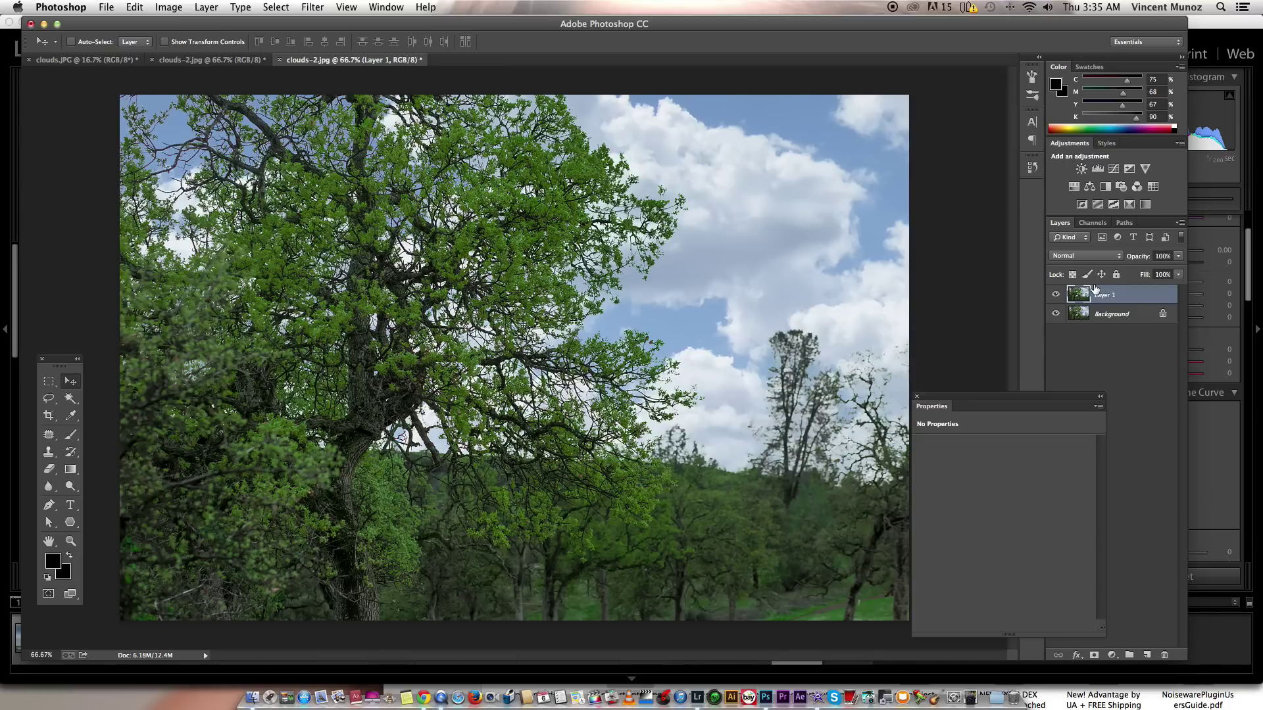